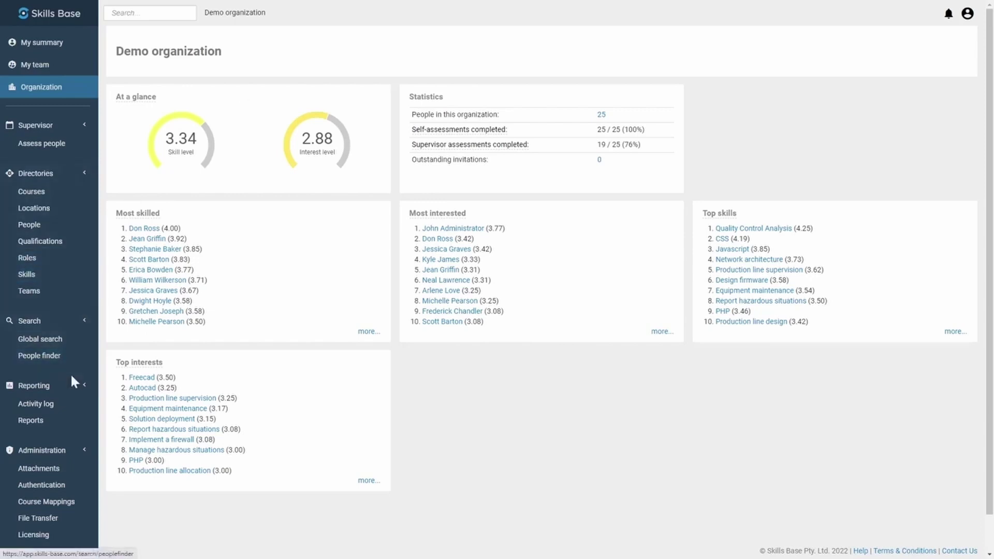
- Run a Heat Matrix report of type Skill level, filtered to the Engineer role
click(45, 428)
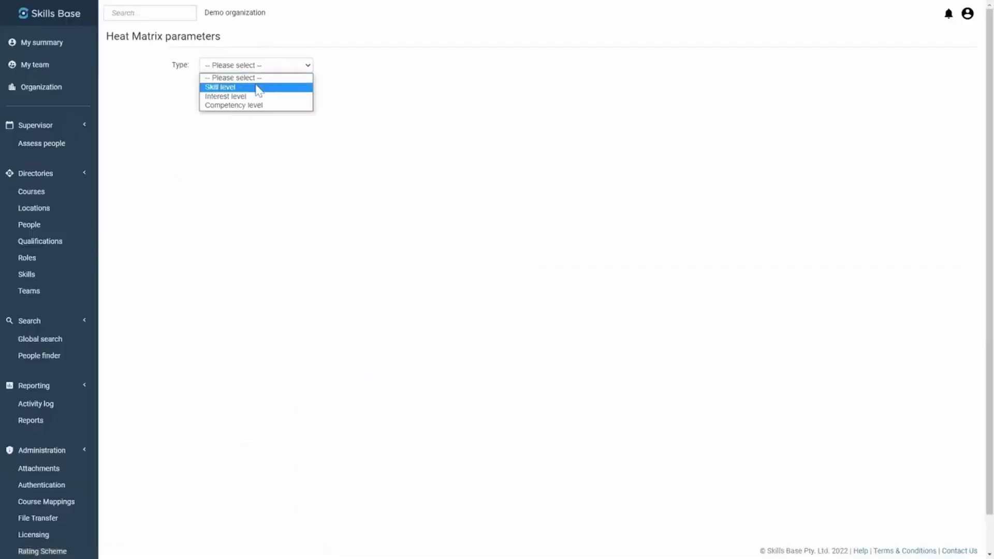
click(259, 89)
key(Tab)
text(eng)
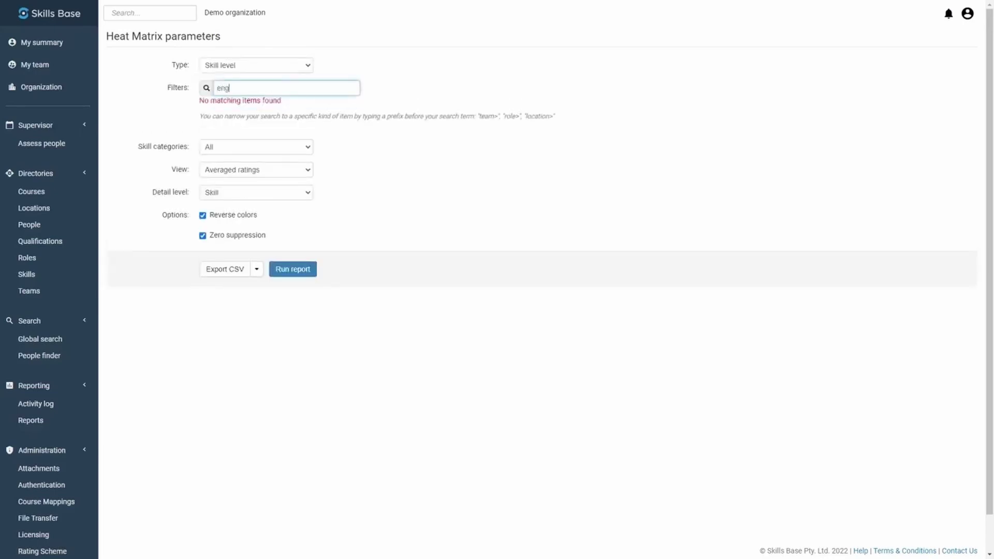
click(259, 108)
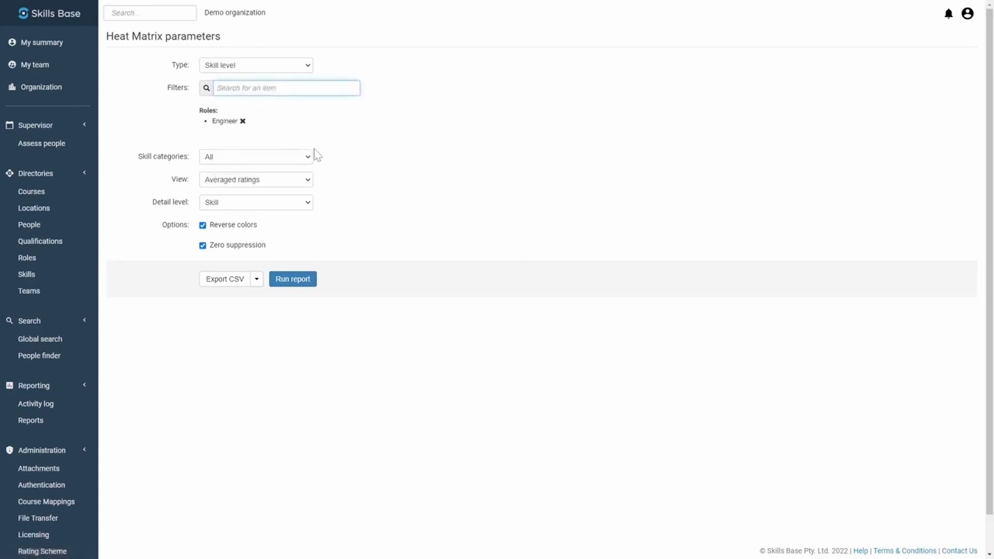
click(293, 281)
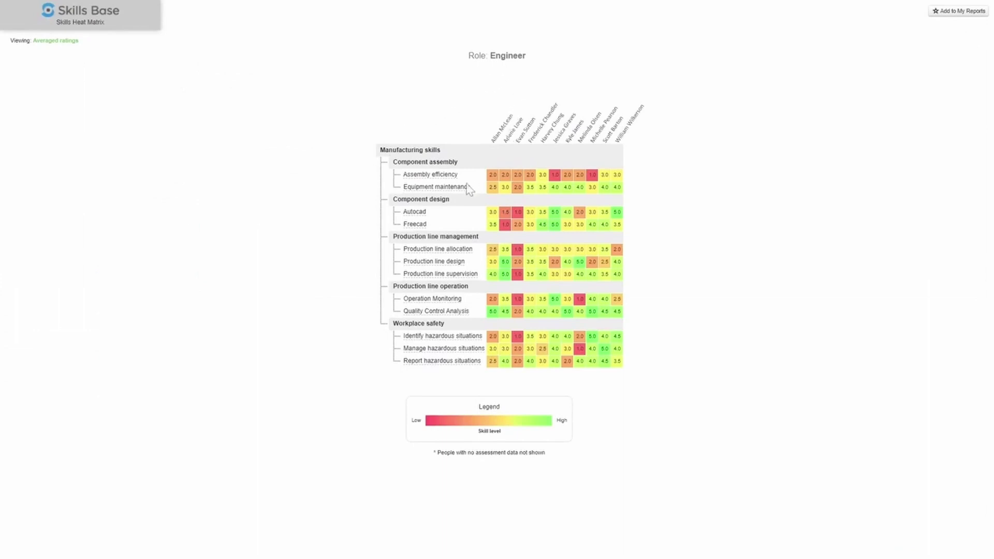
- Inspect the Engineer heat matrix cells and select Evan's column header for a closer look
mouse_move(455, 178)
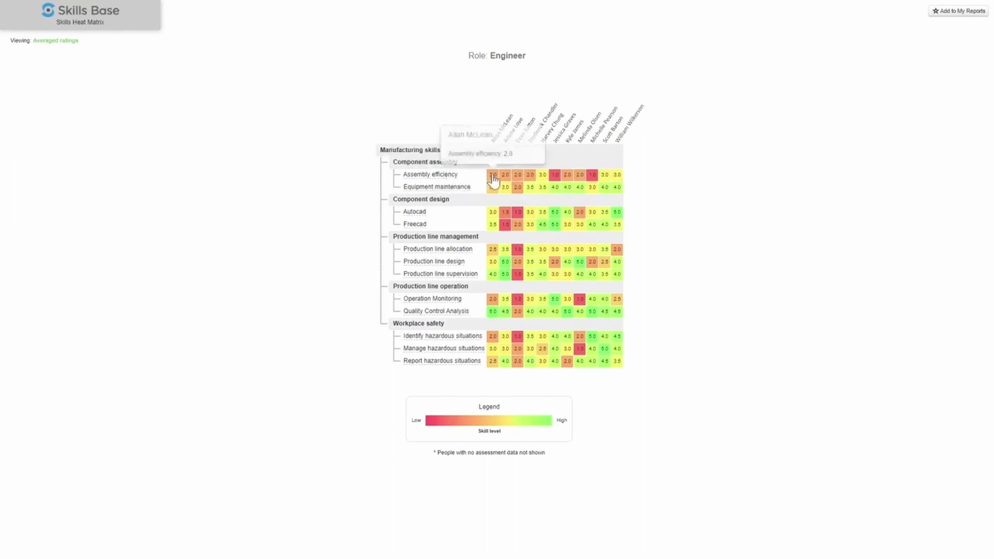
mouse_move(509, 179)
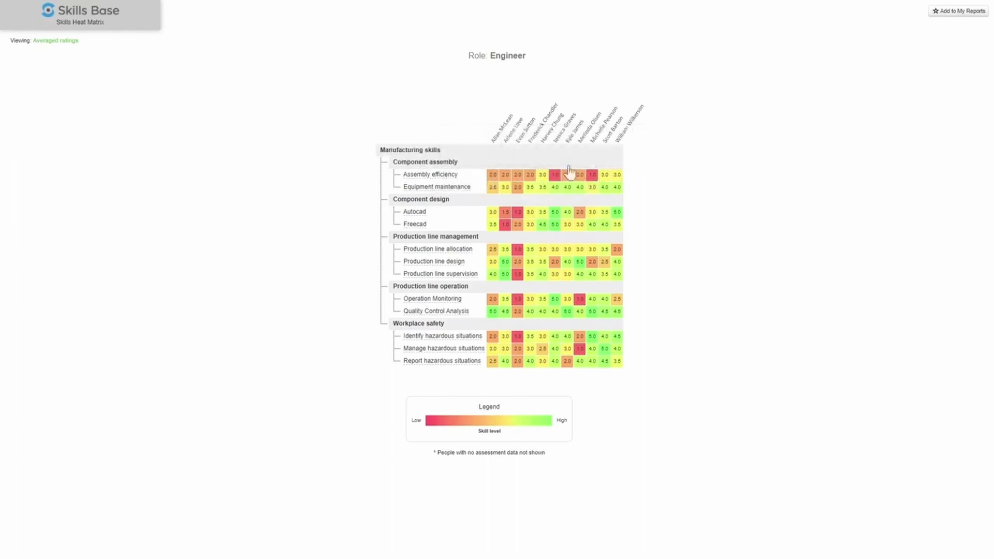
double_click(519, 138)
click(636, 202)
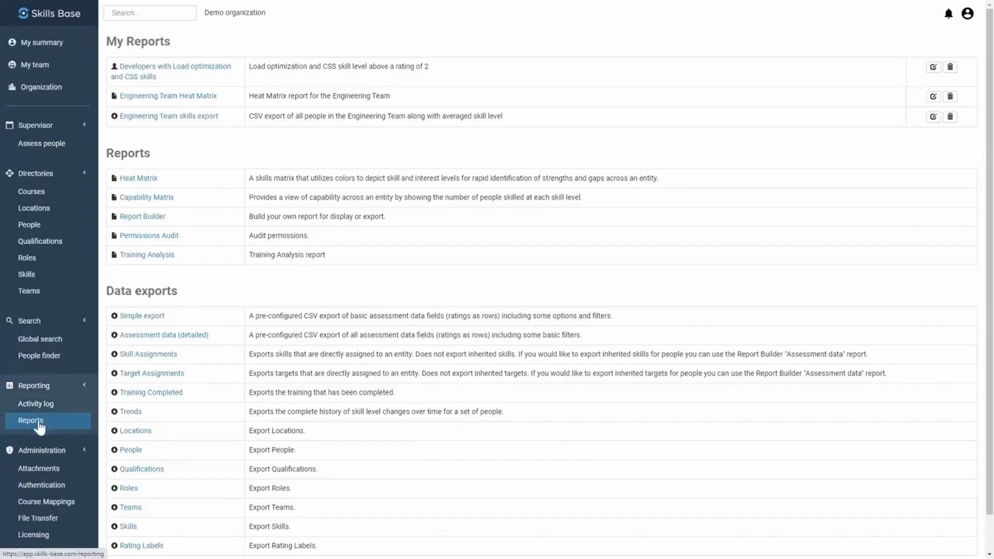
- In People finder, search for people skilled in Autocad at 4 - Advanced or higher
click(41, 362)
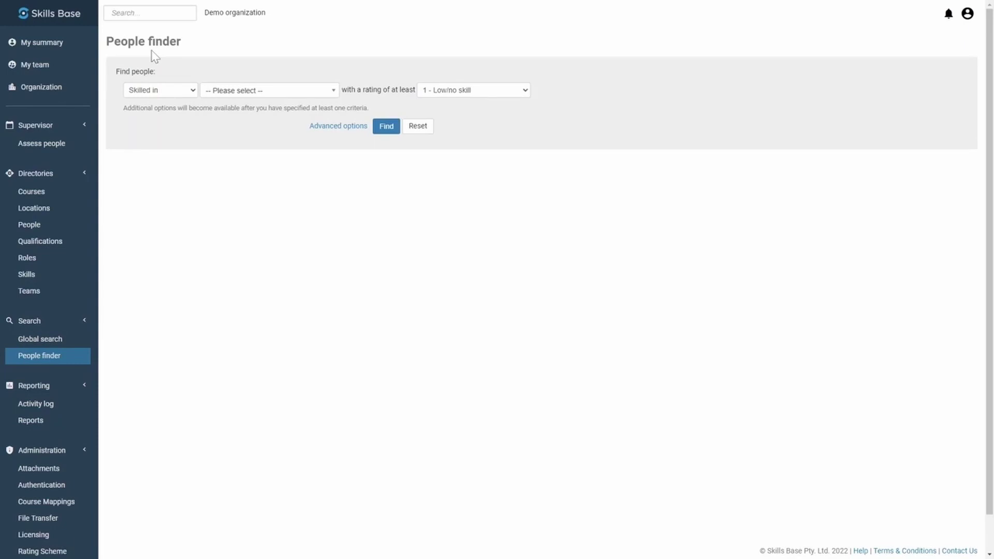
click(245, 93)
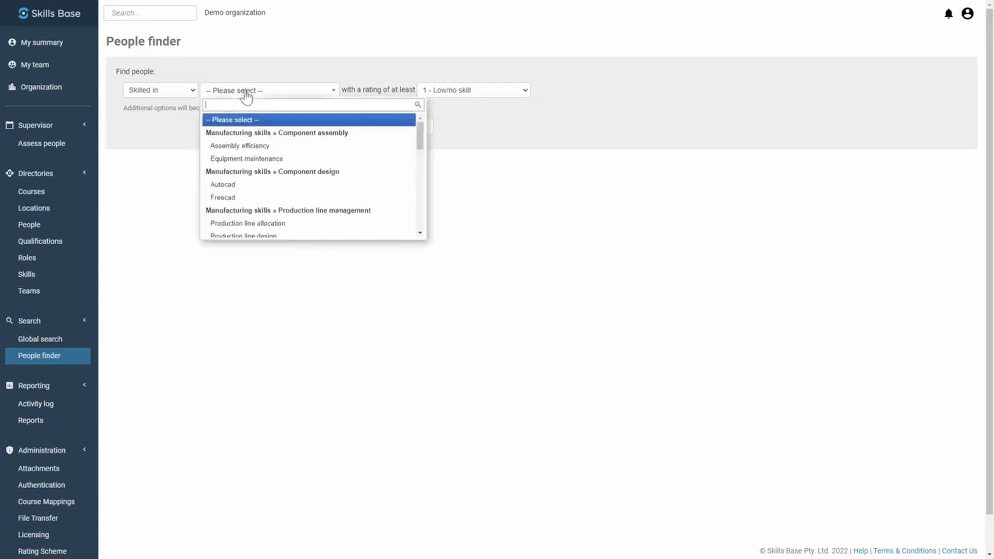
click(244, 188)
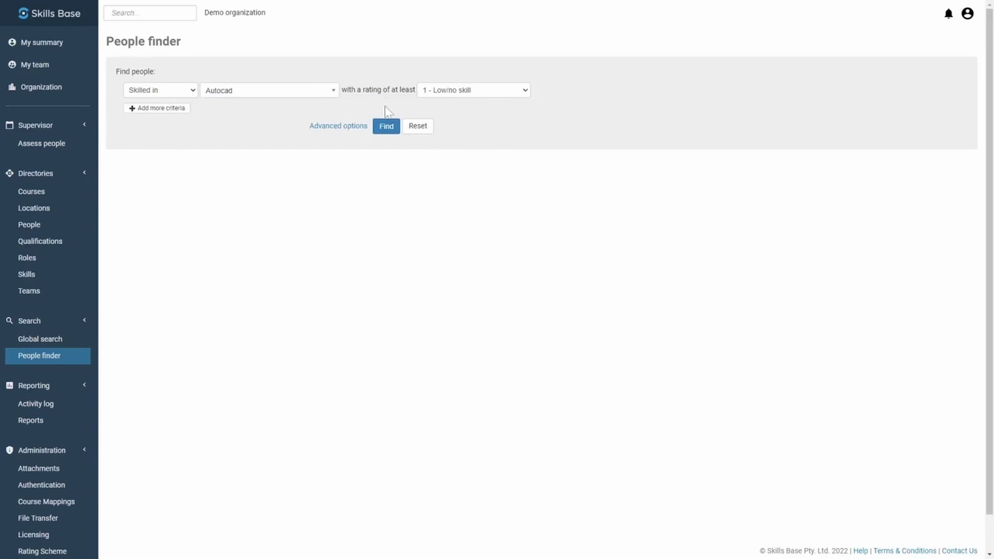
click(441, 93)
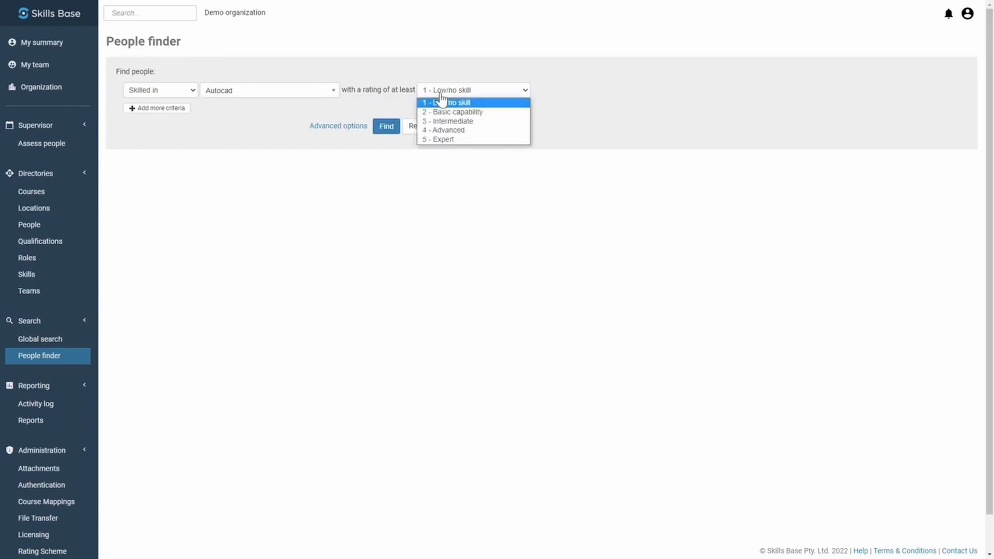
click(443, 131)
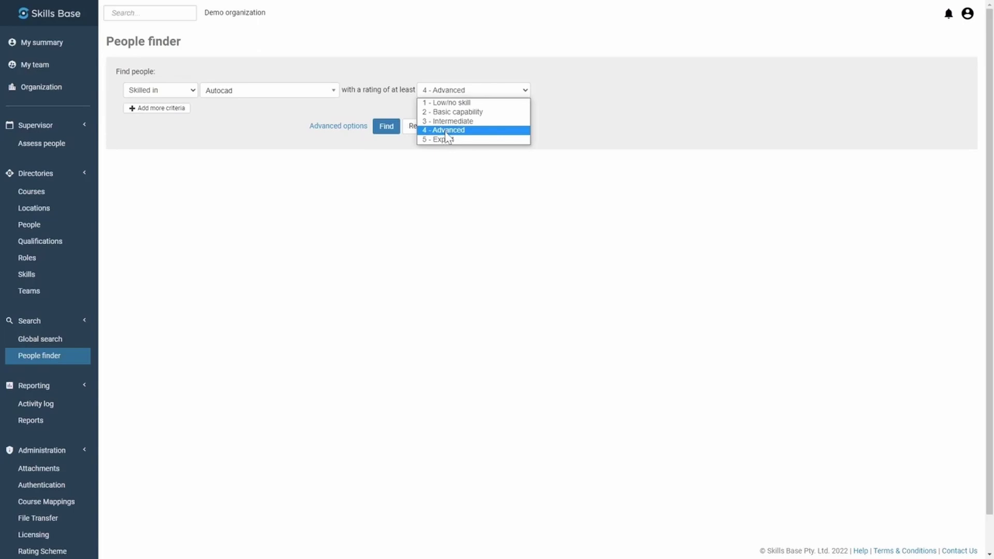
click(446, 130)
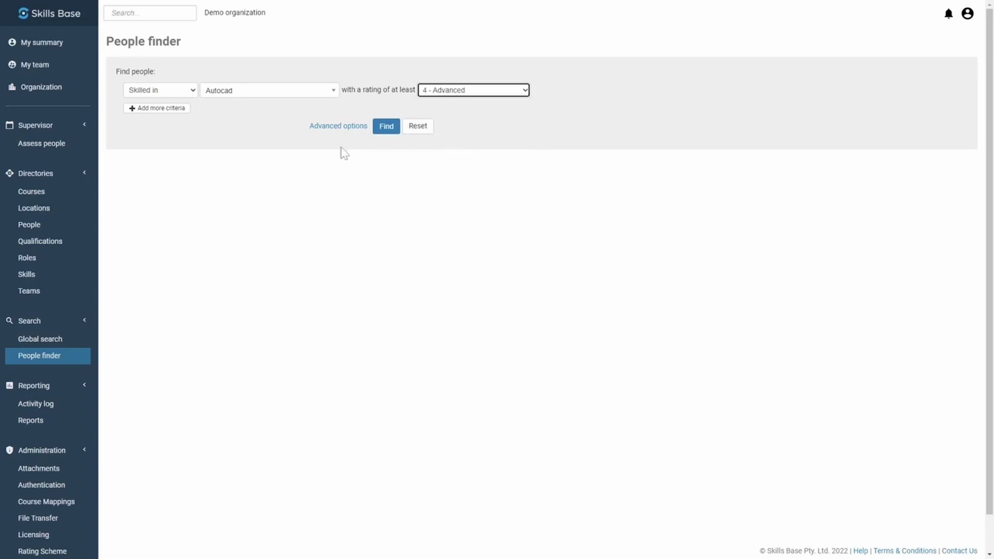
- Add a With role Engineer criterion, run the search, and review exact and close matches
click(190, 112)
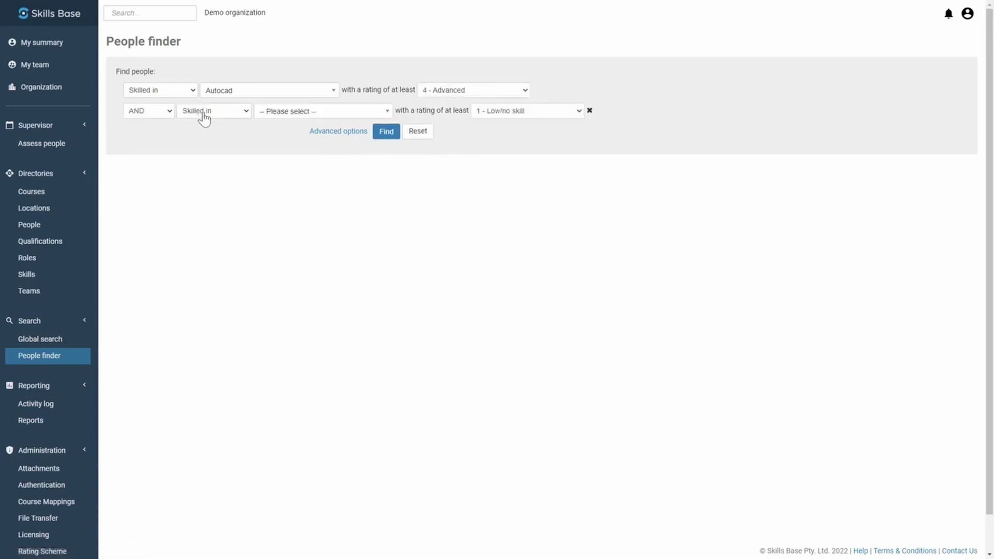
click(204, 114)
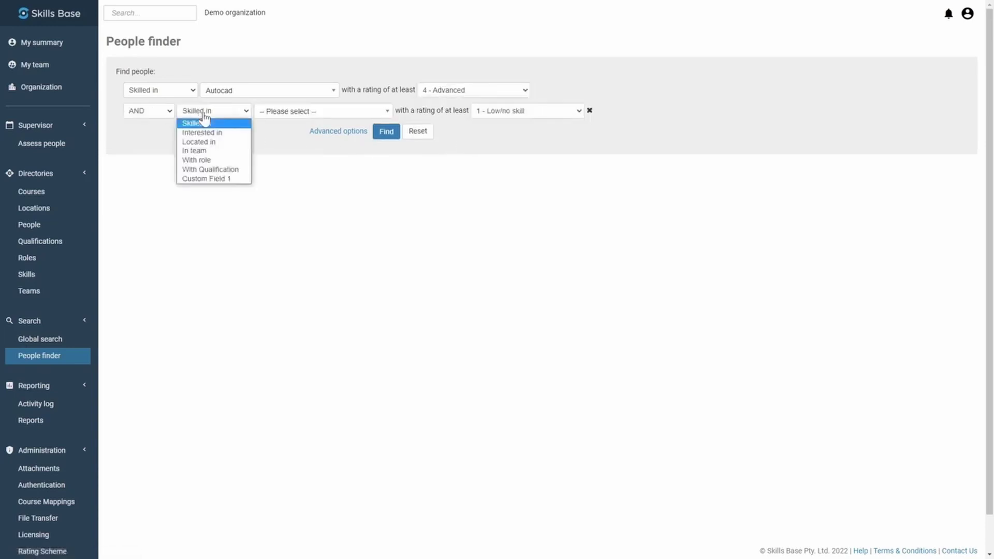
click(194, 163)
click(297, 115)
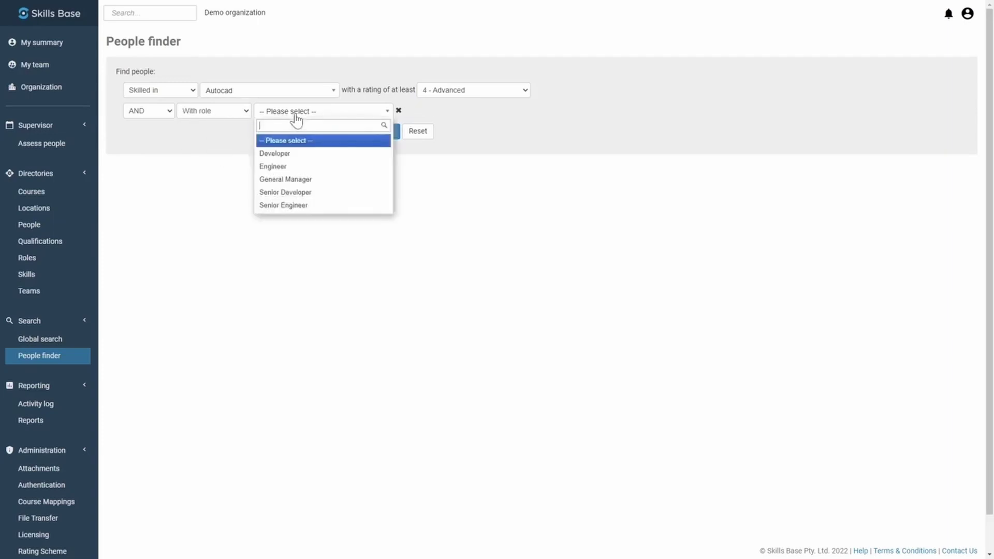
click(293, 169)
click(388, 150)
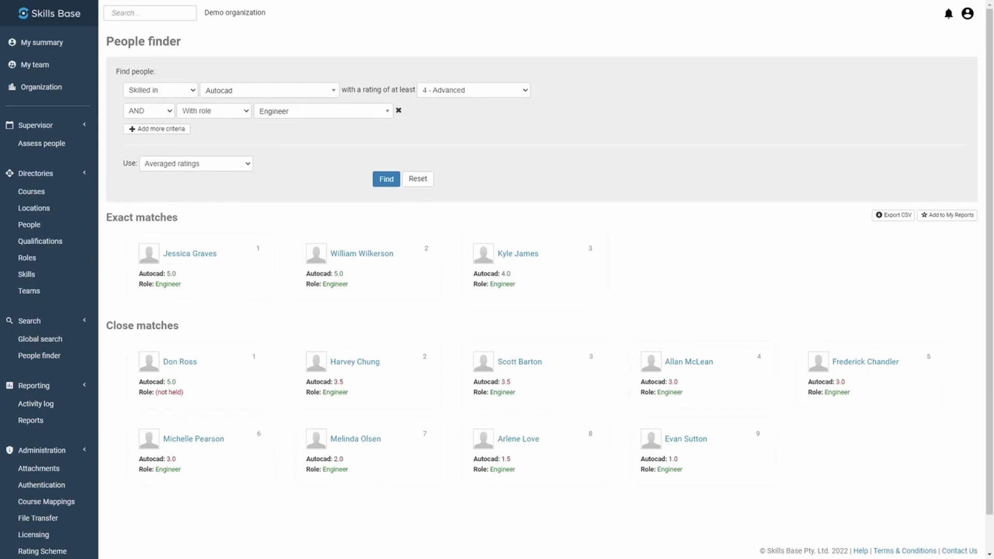
triple_click(142, 217)
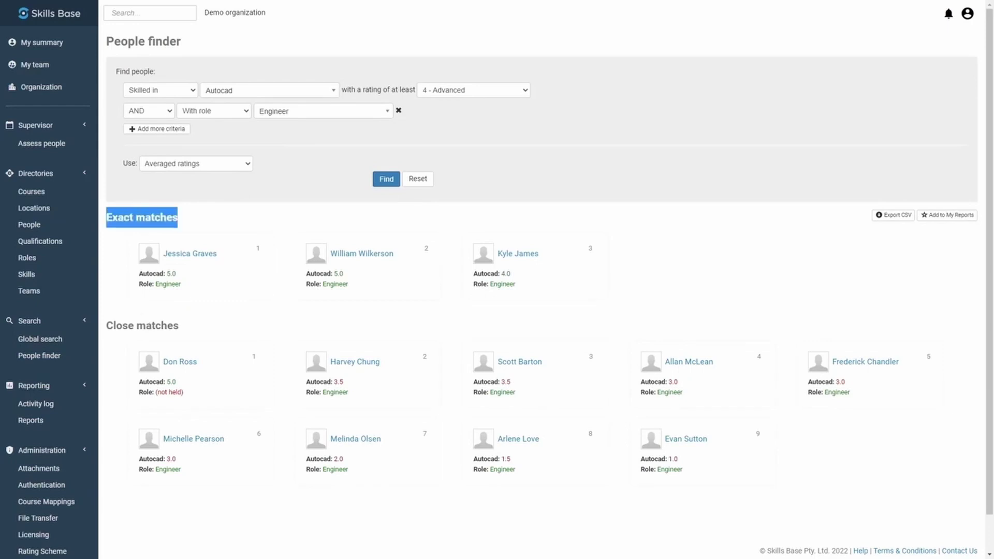
triple_click(143, 325)
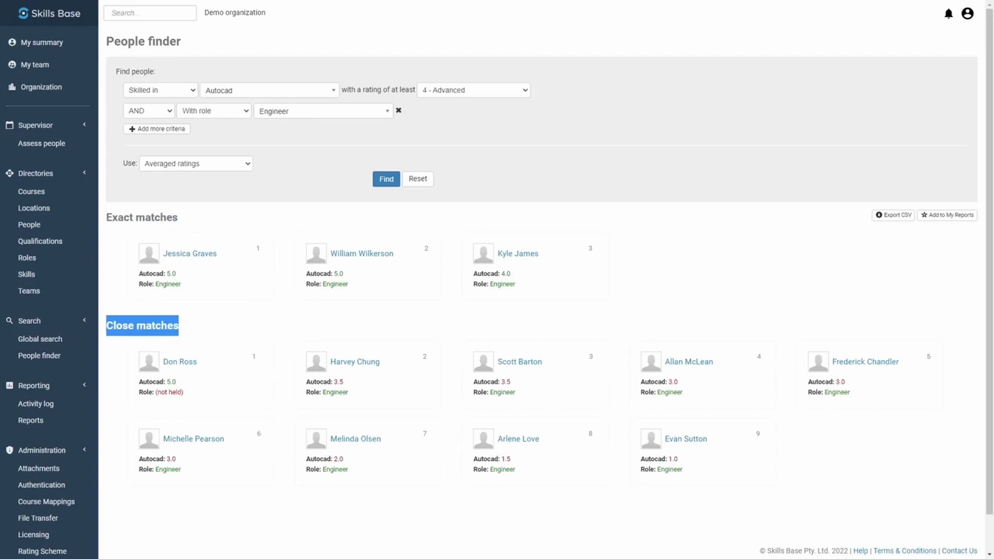
click(164, 304)
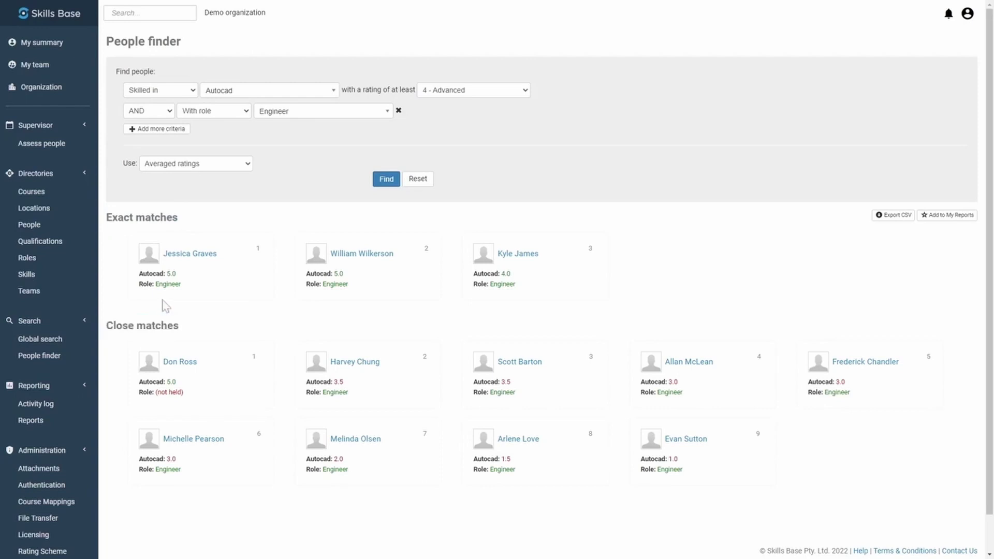
- Show the Skills directory, collapse and re-expand Manufacturing skills, and select Component assembly
click(28, 274)
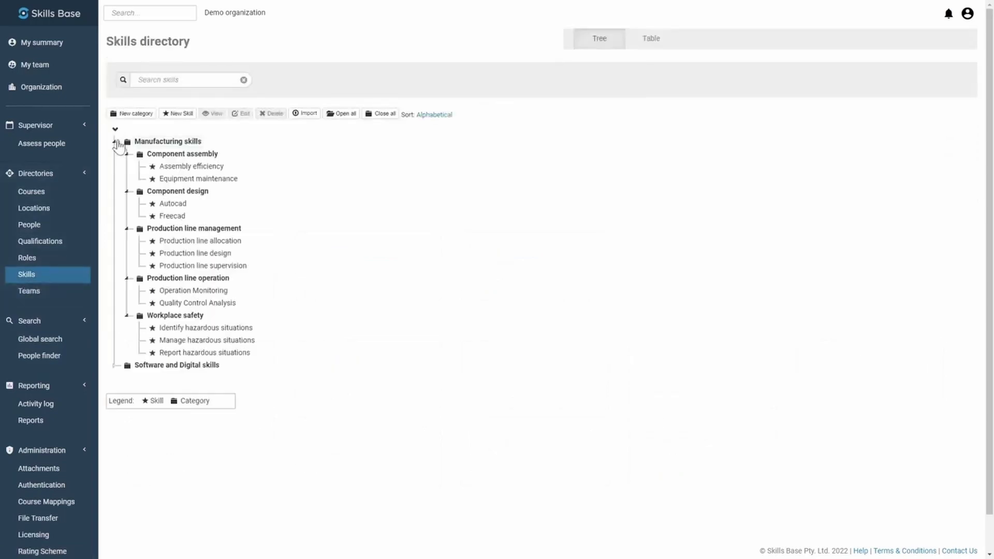
click(115, 141)
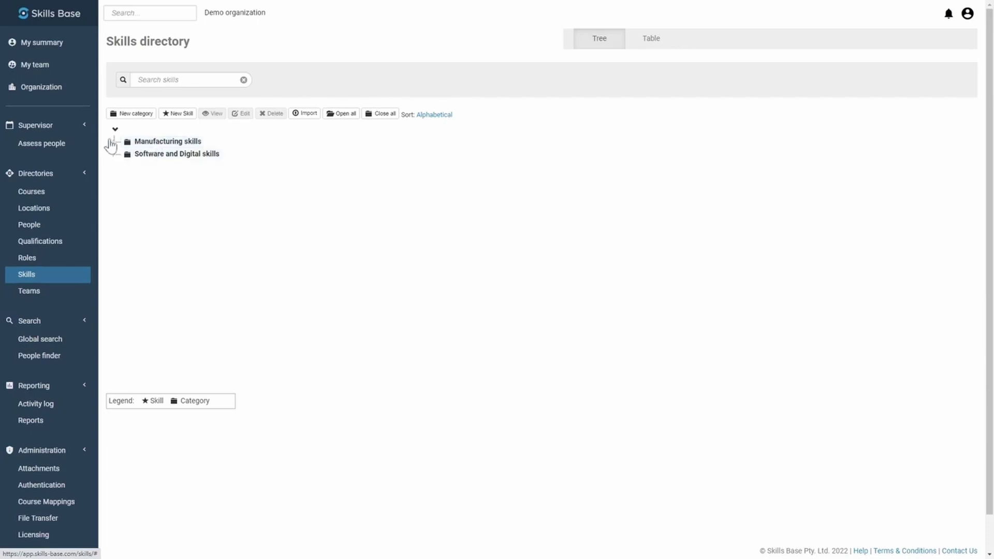
click(114, 143)
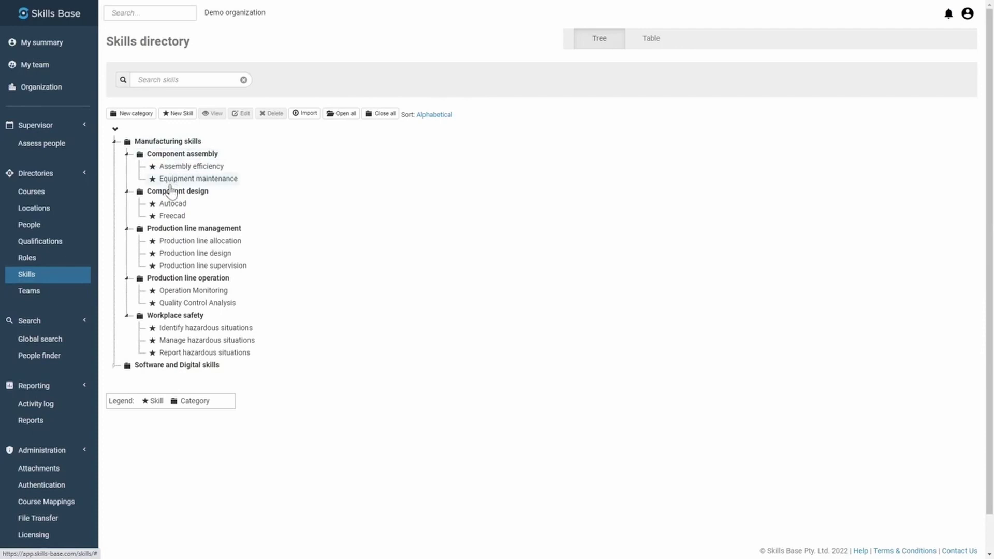
click(171, 155)
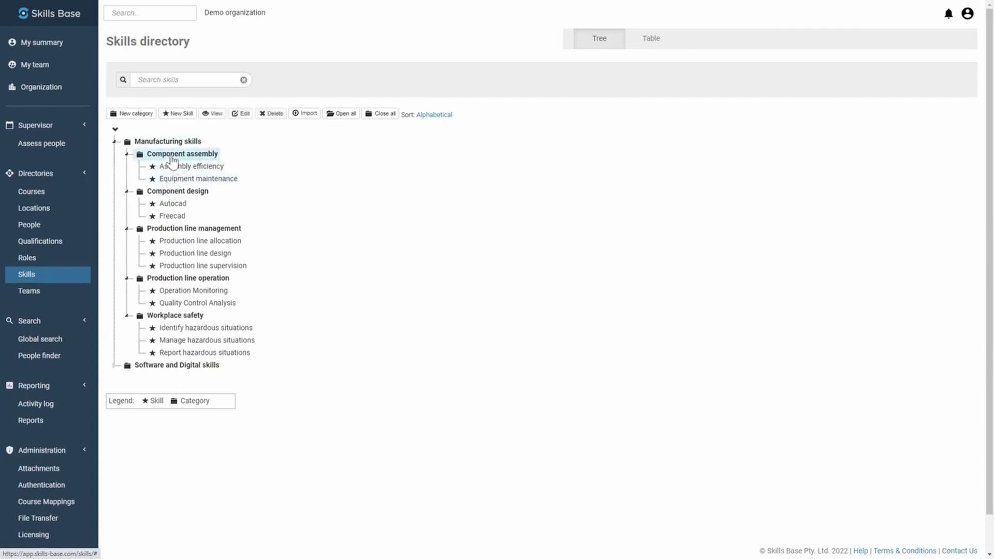
- Create and save a skill named 'test skill' under Component assembly
click(185, 115)
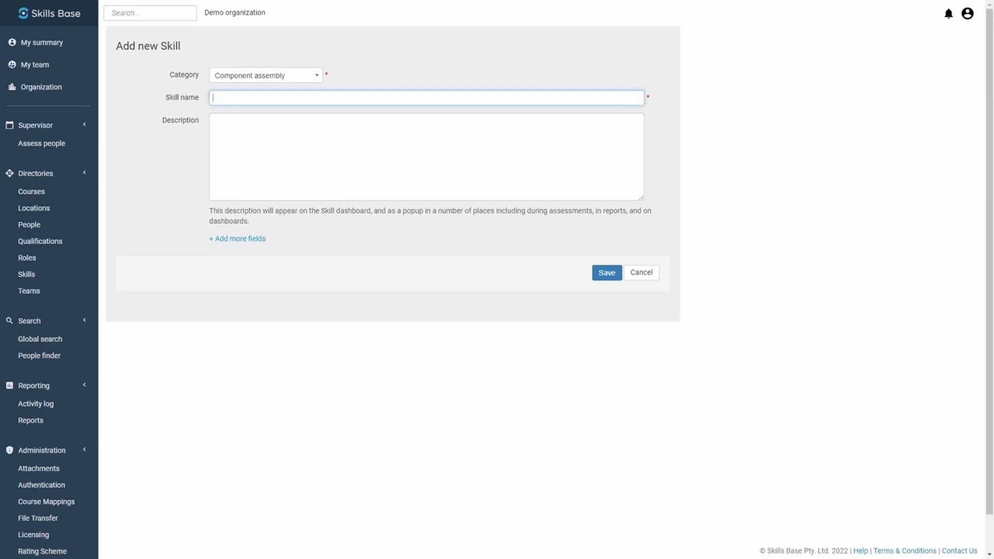
text(test skill)
key(Tab)
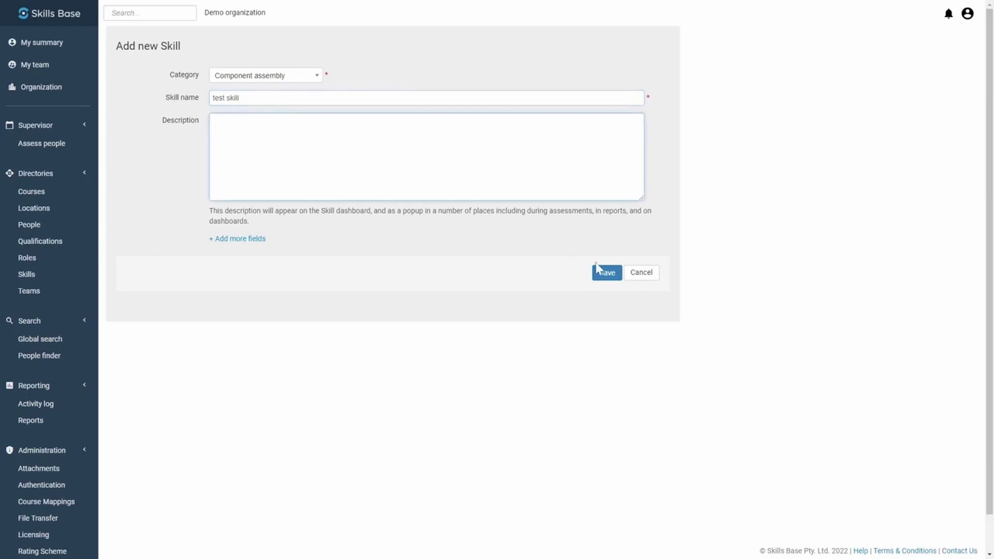
click(608, 279)
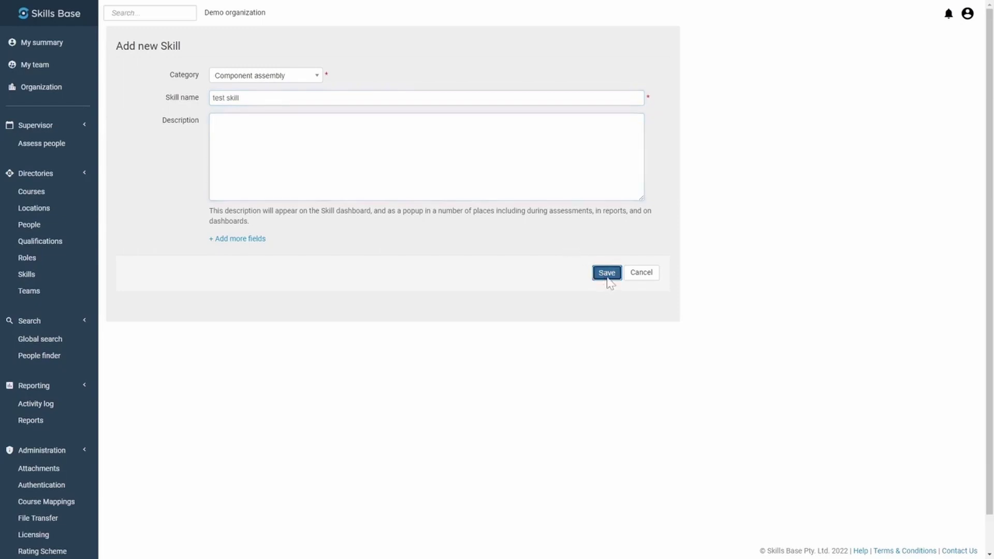
click(641, 273)
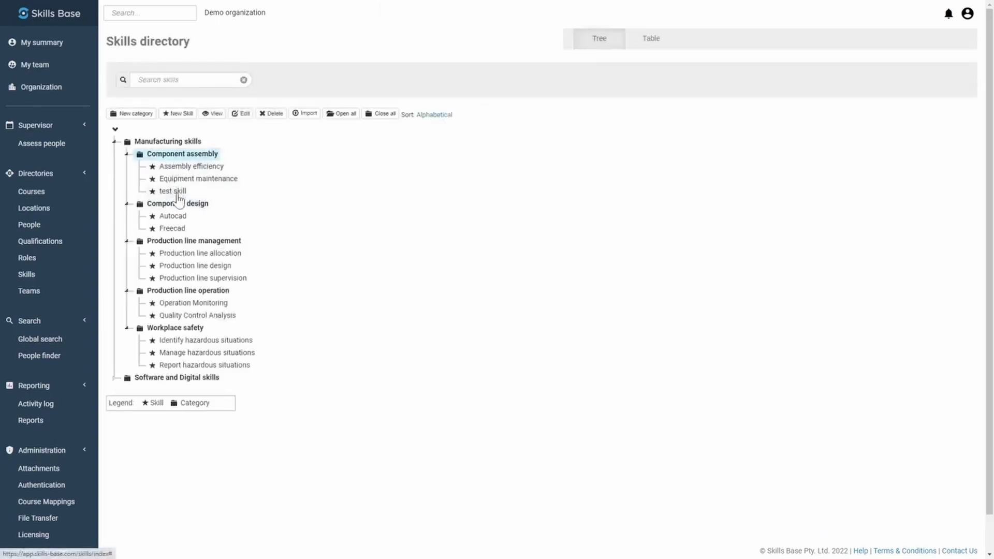
- Drag 'test skill' into Component design, alongside Autocad and Freecad
click(177, 192)
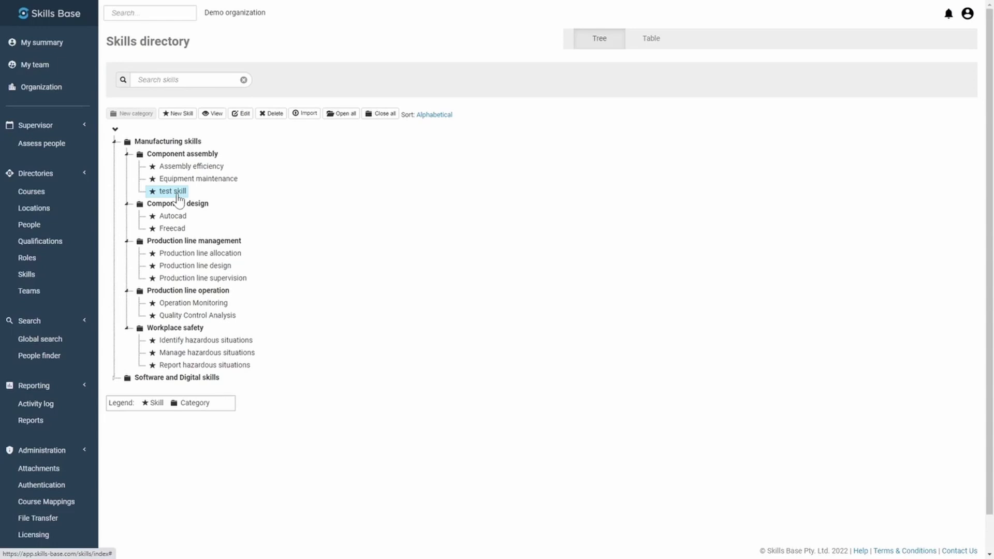
drag(177, 196, 199, 162)
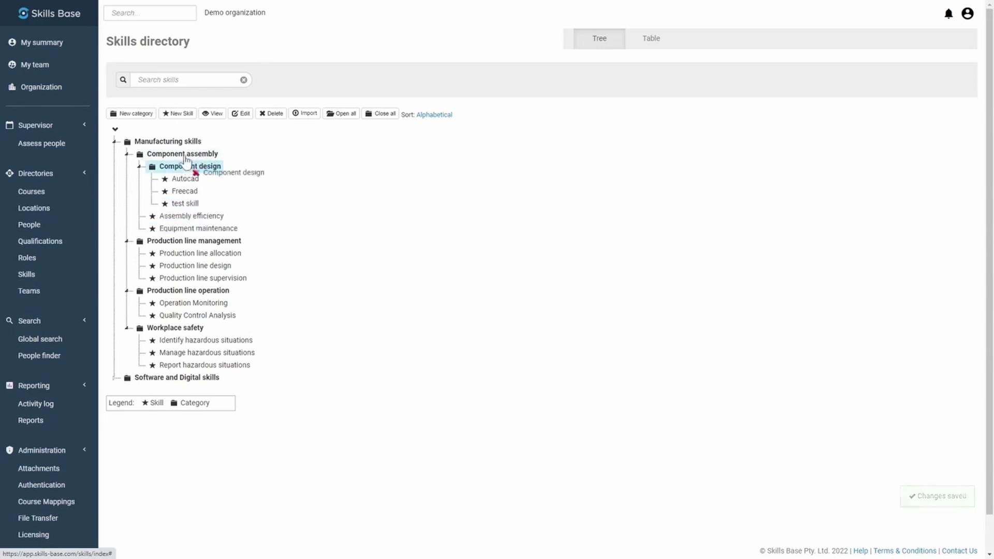
drag(186, 157, 184, 154)
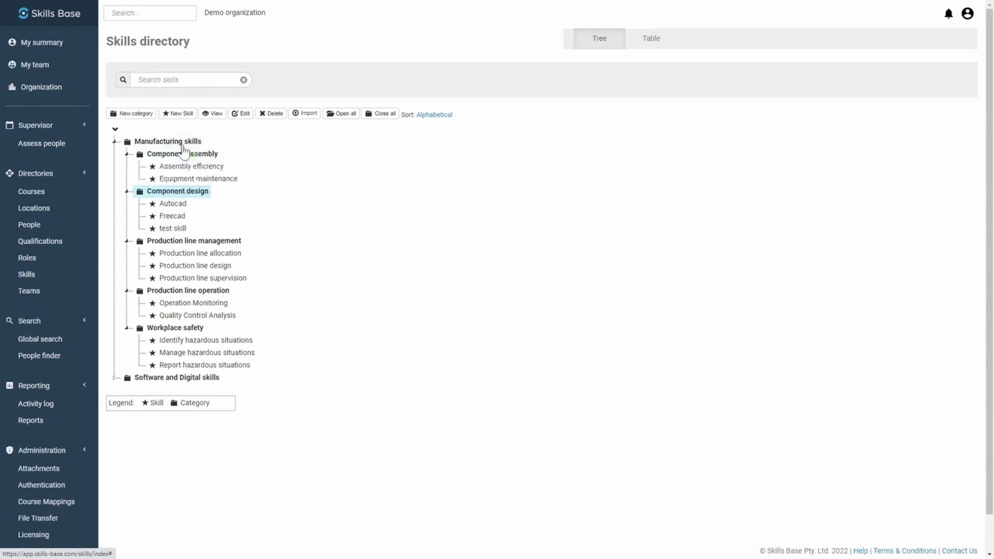
click(171, 229)
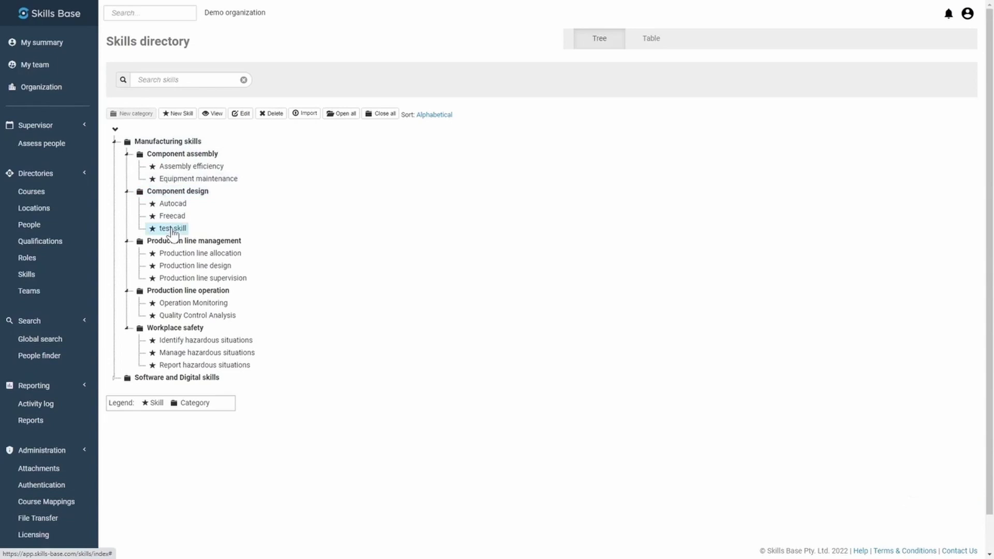
- Delete 'test skill' from its right-click menu and confirm the deletion
right_click(171, 232)
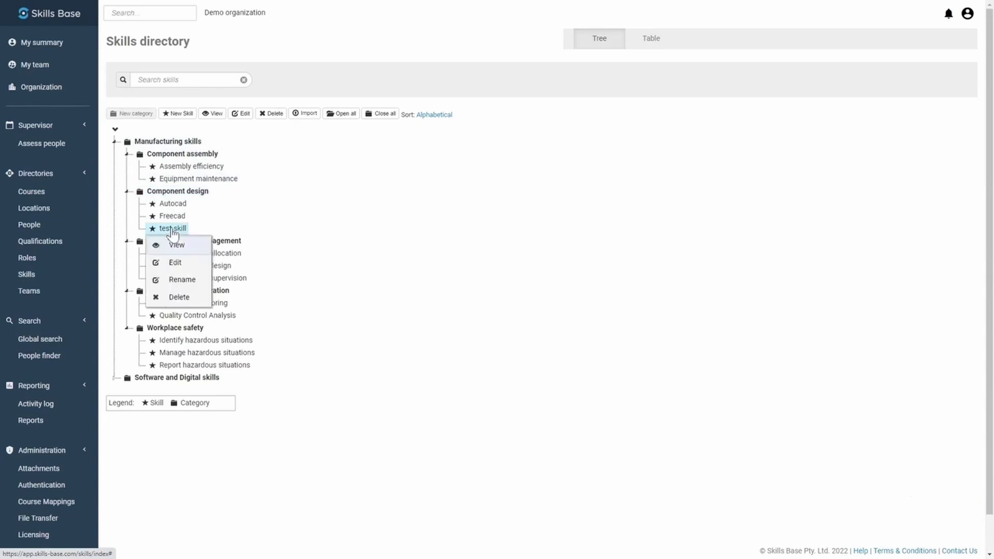
click(179, 296)
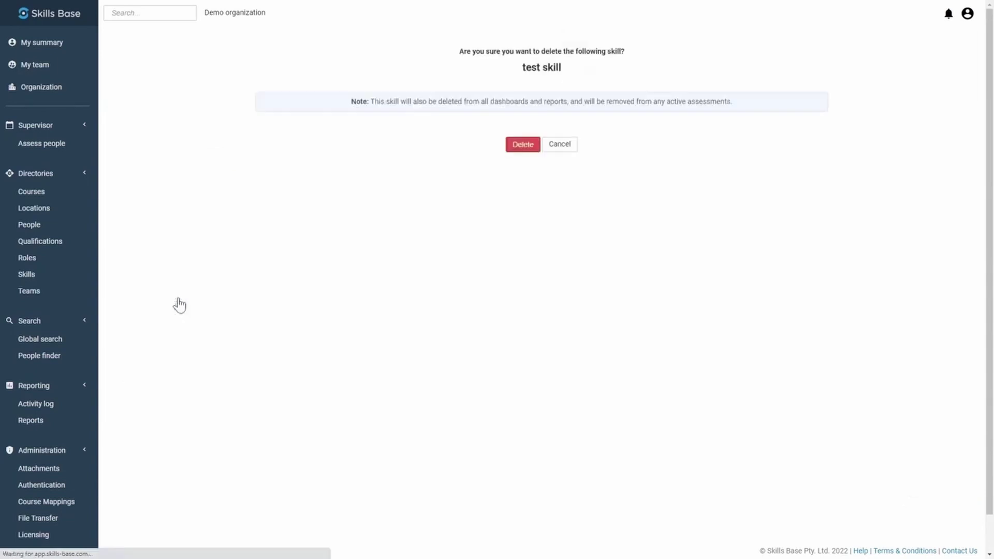
click(522, 147)
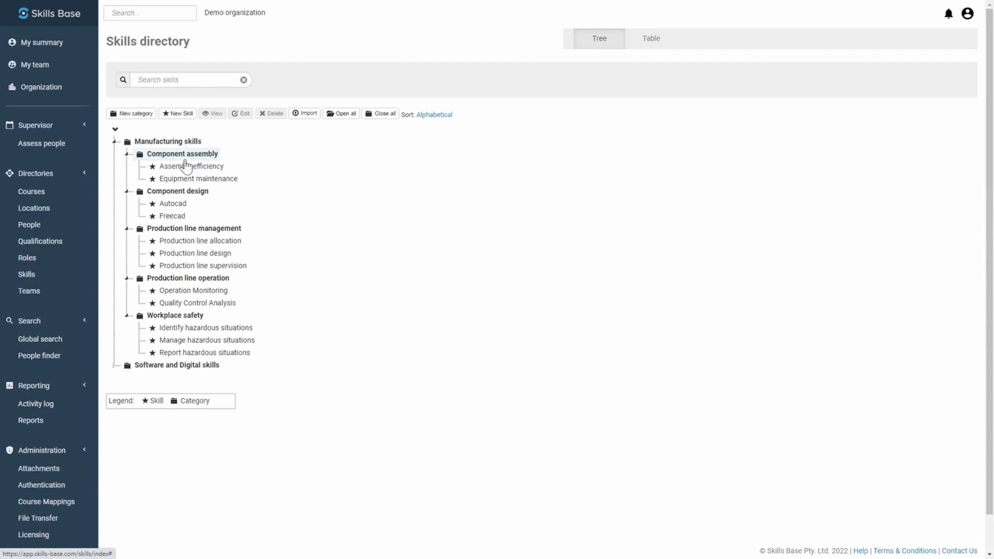
- Go to the Roles directory listing the five roles, including Developer and Engineer
click(48, 269)
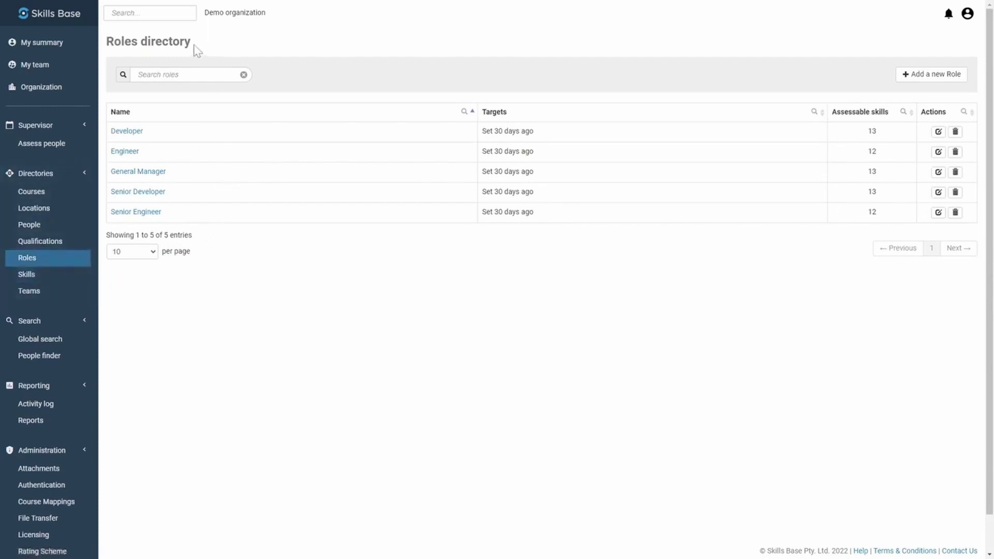
drag(192, 42, 105, 43)
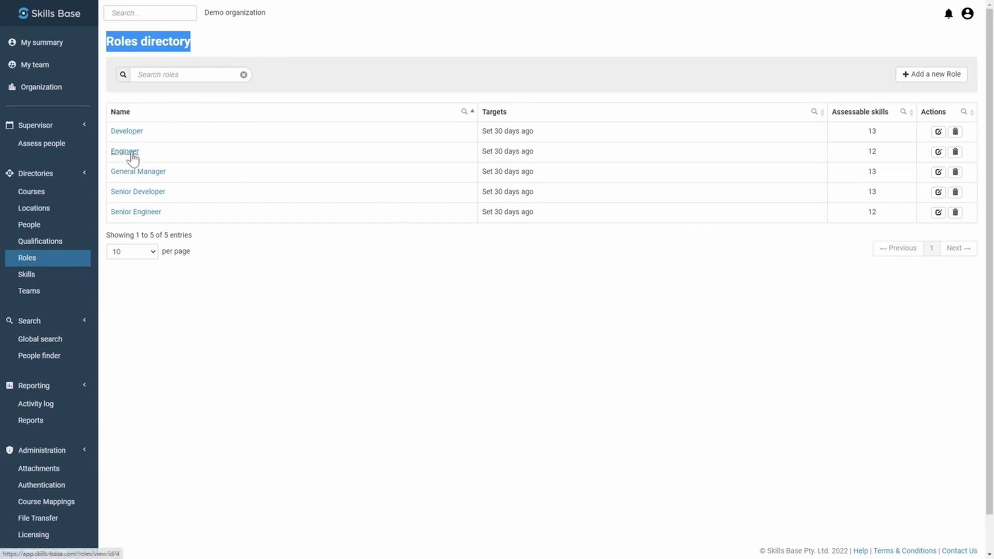
click(244, 258)
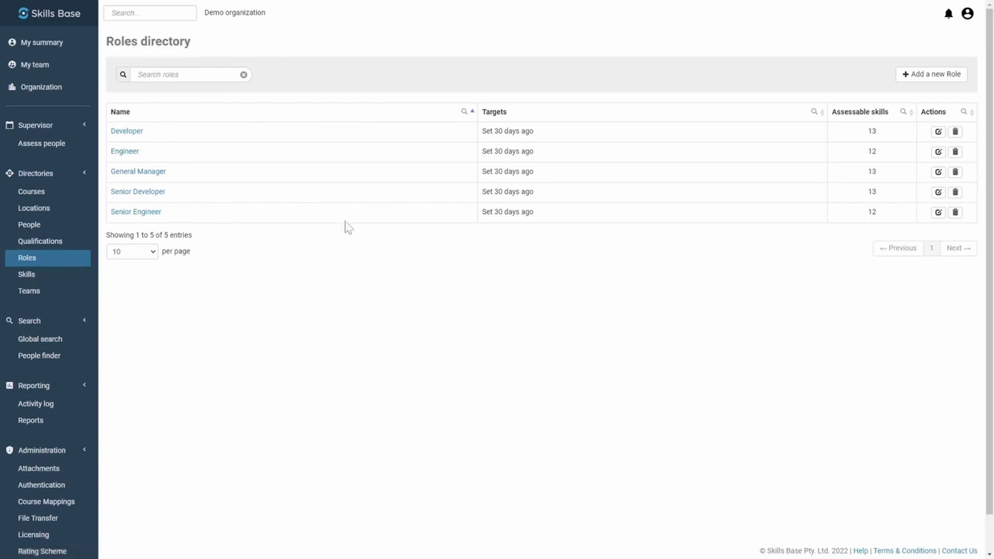
- Edit the Developer role, toggle the Production line skills on and off, and save it with 13 skills
click(938, 133)
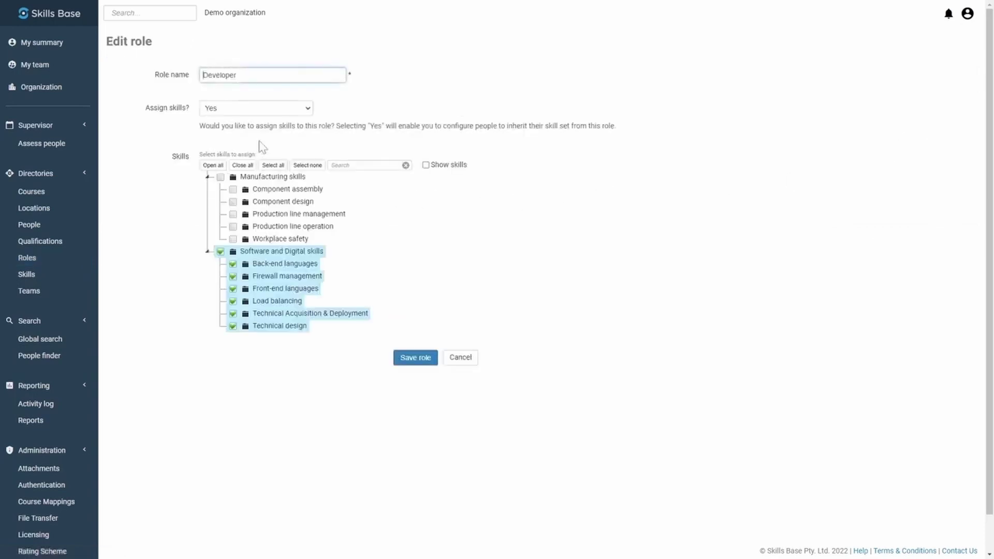
key(ctrl+a)
click(332, 102)
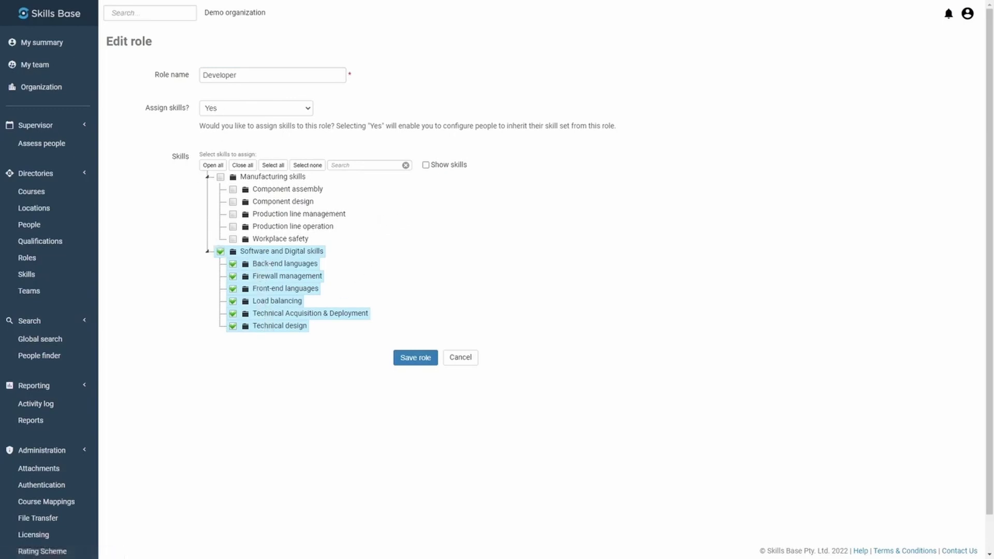
click(425, 165)
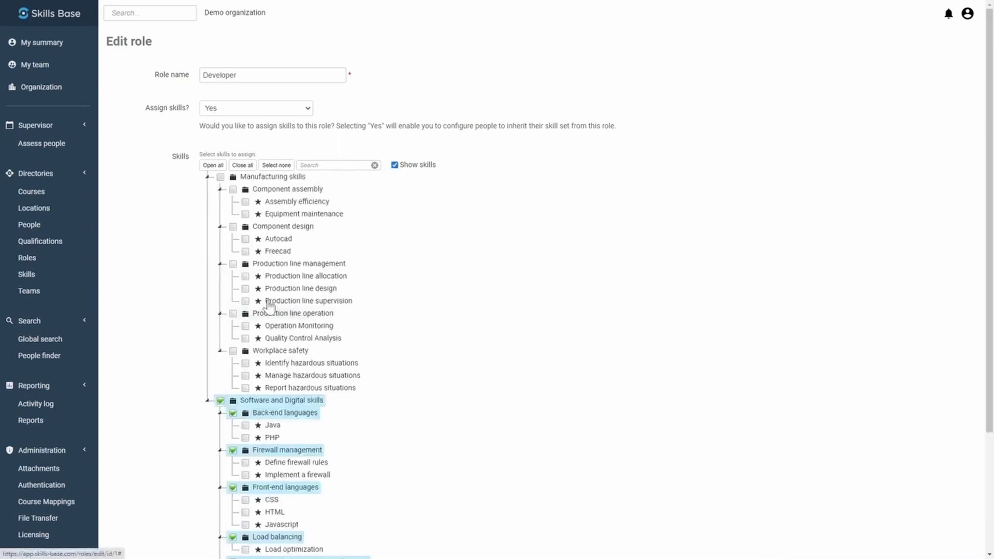
click(246, 278)
click(246, 290)
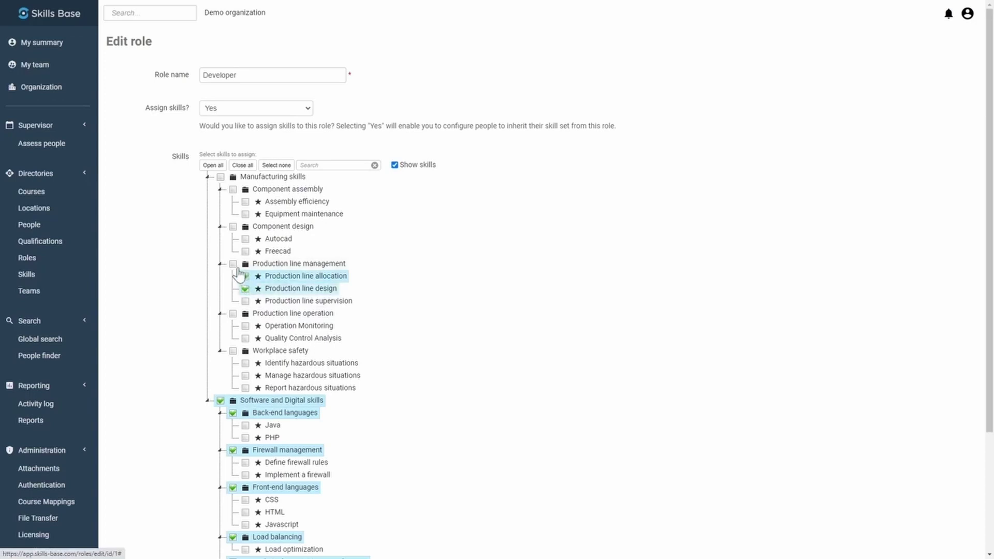
click(245, 278)
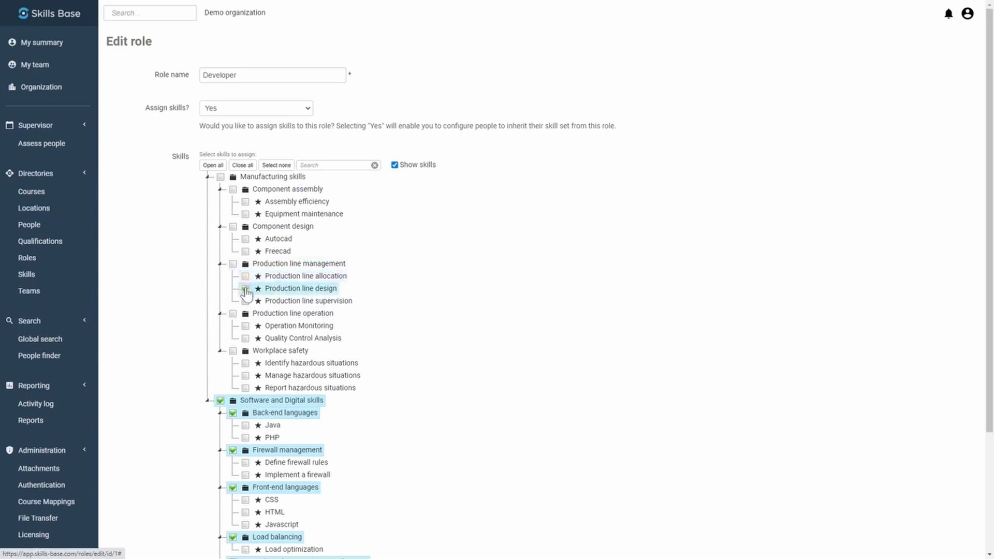
click(246, 290)
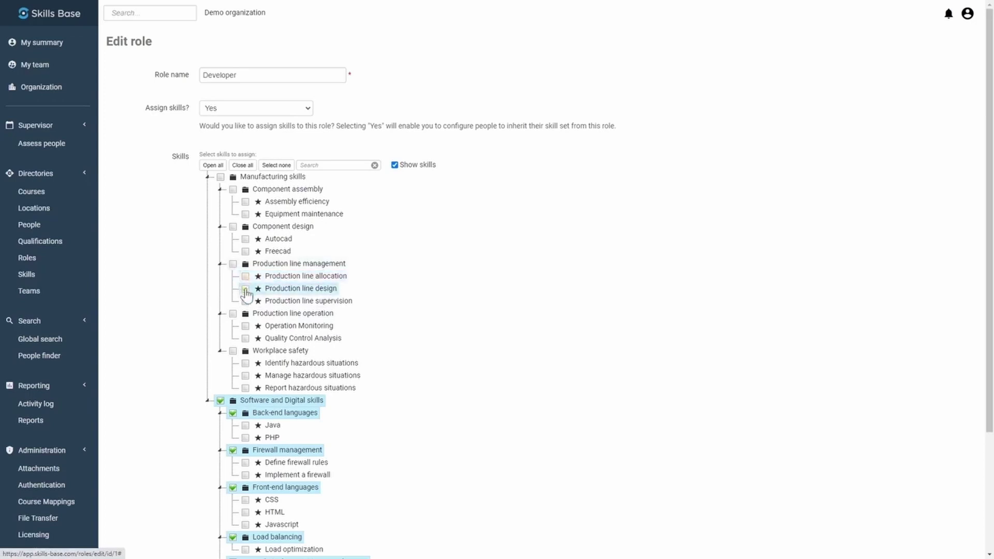
click(207, 177)
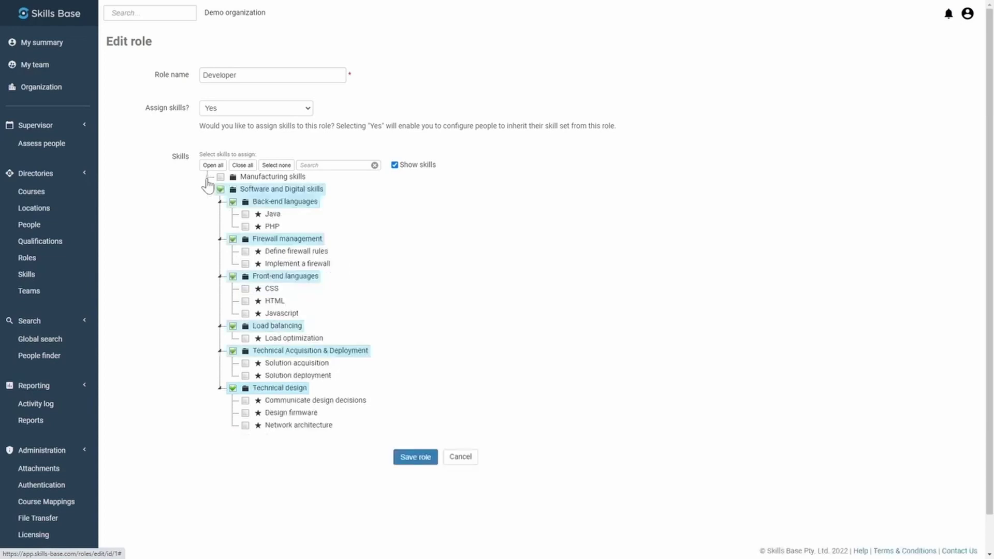
click(426, 459)
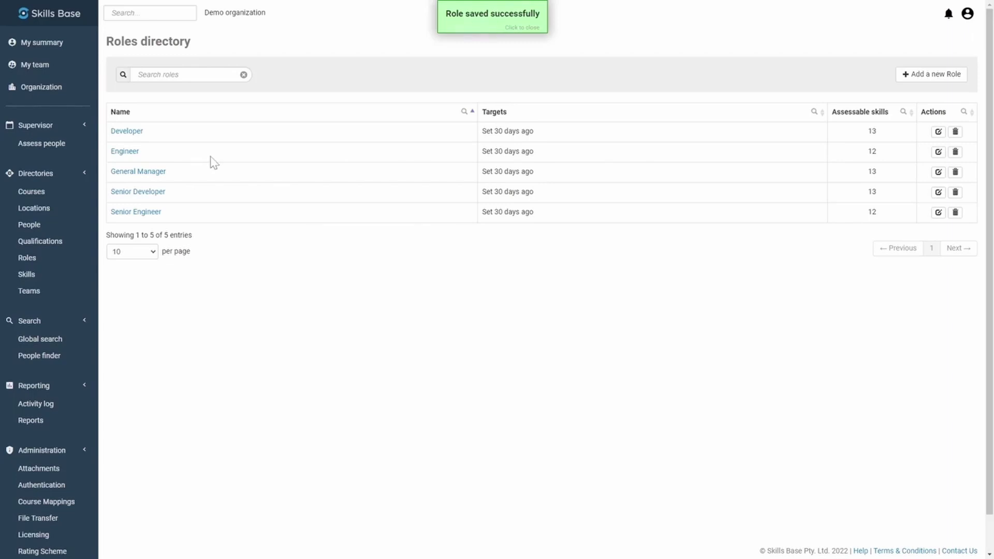
- Open the Developer role's Targets and begin the target assessment
click(129, 132)
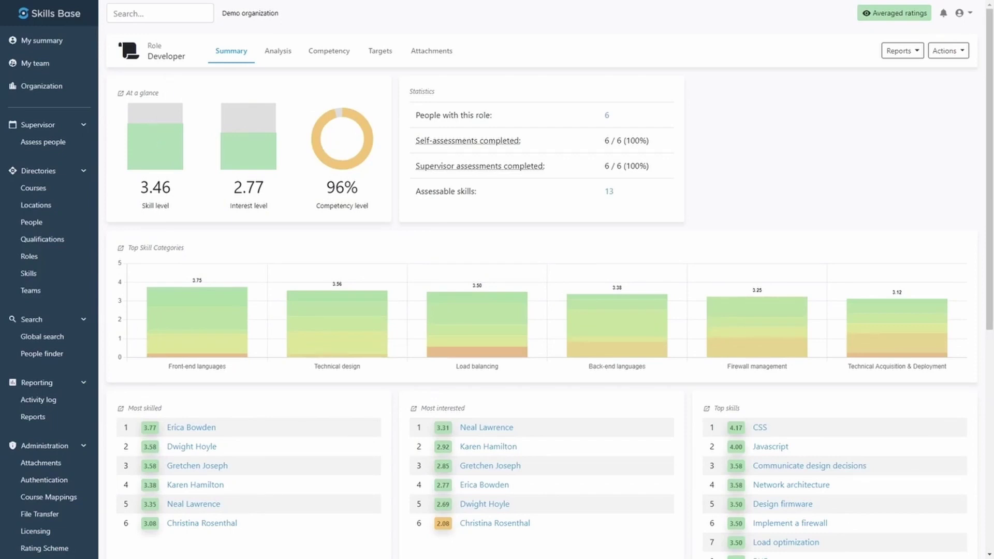
double_click(166, 56)
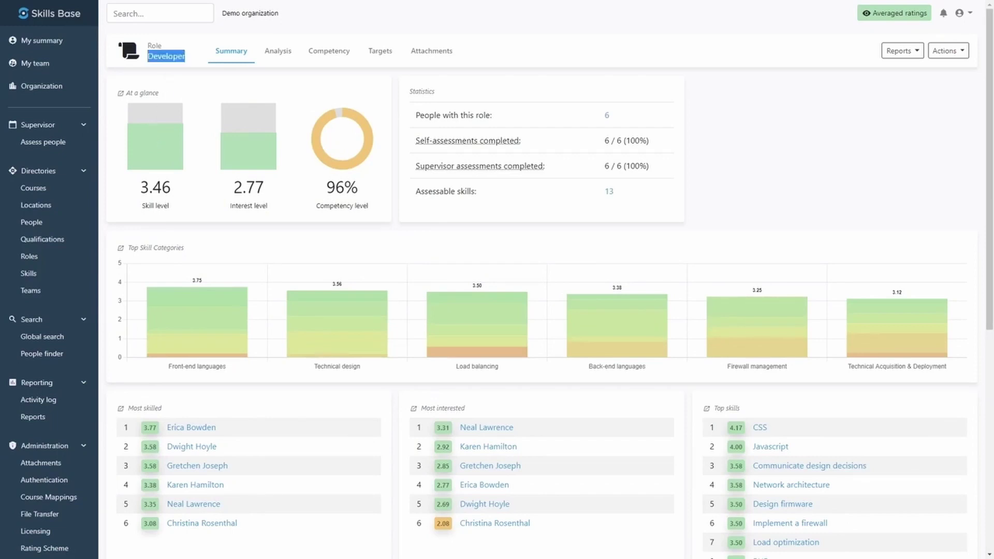
click(382, 59)
click(468, 171)
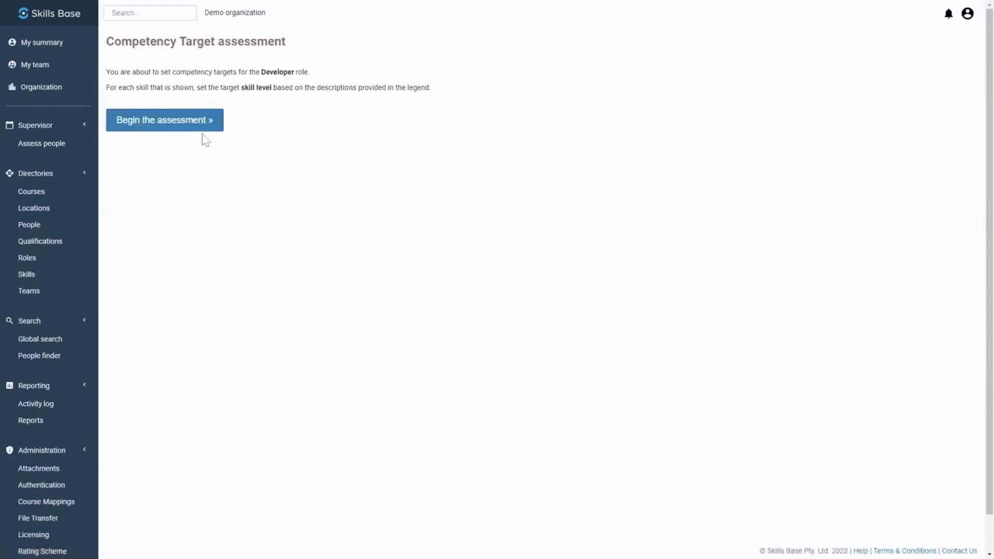
click(197, 133)
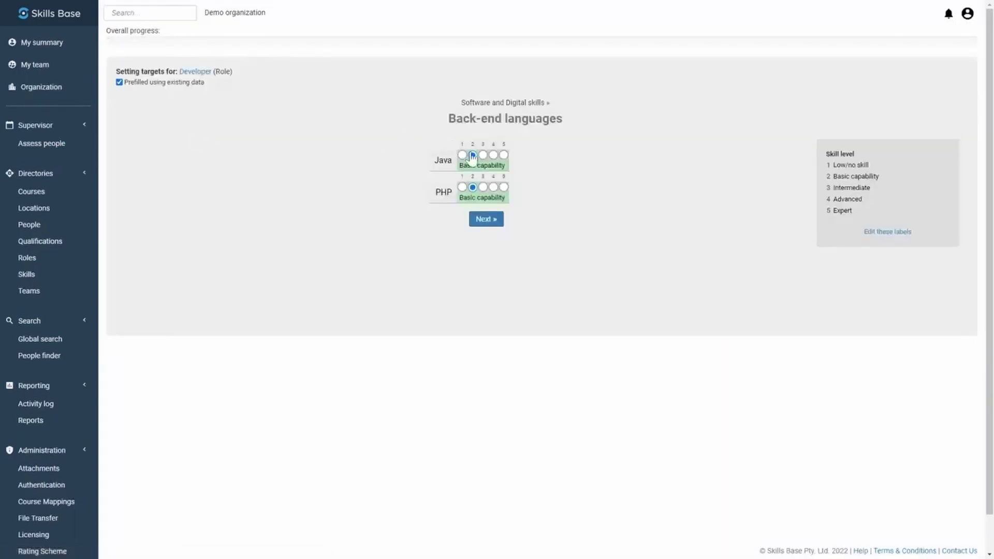
- Set Developer targets: Java Intermediate, PHP Expert, Define firewall rules Advanced
click(483, 155)
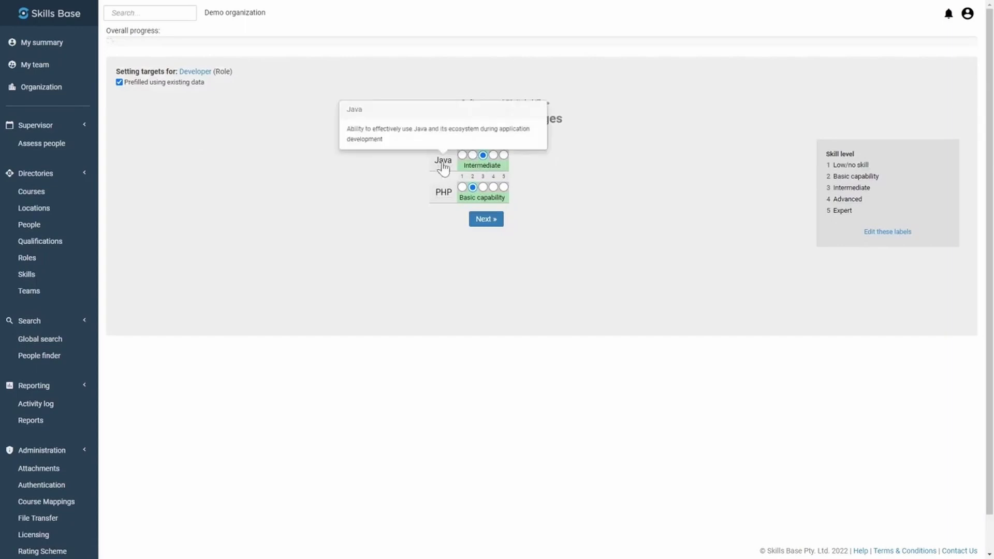
click(504, 187)
mouse_move(444, 199)
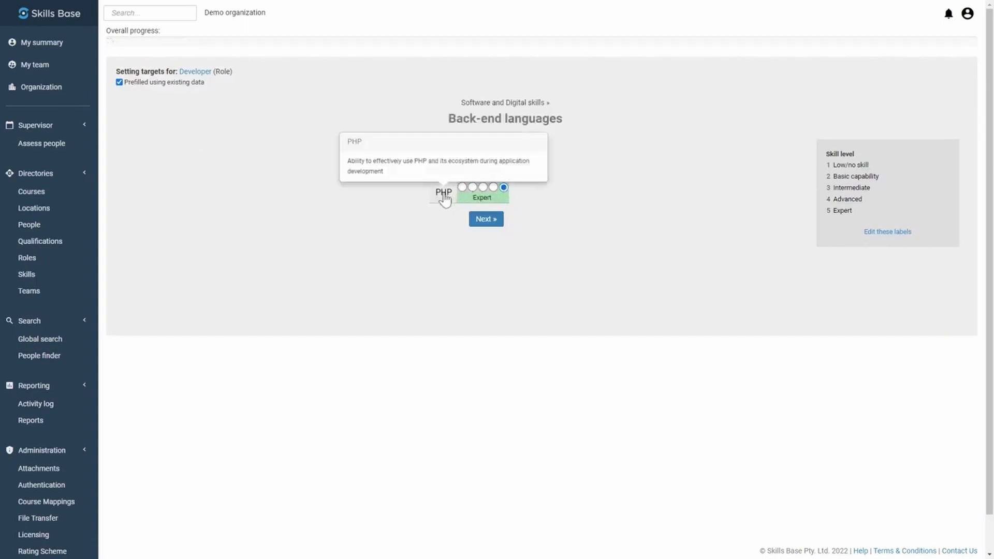
click(485, 220)
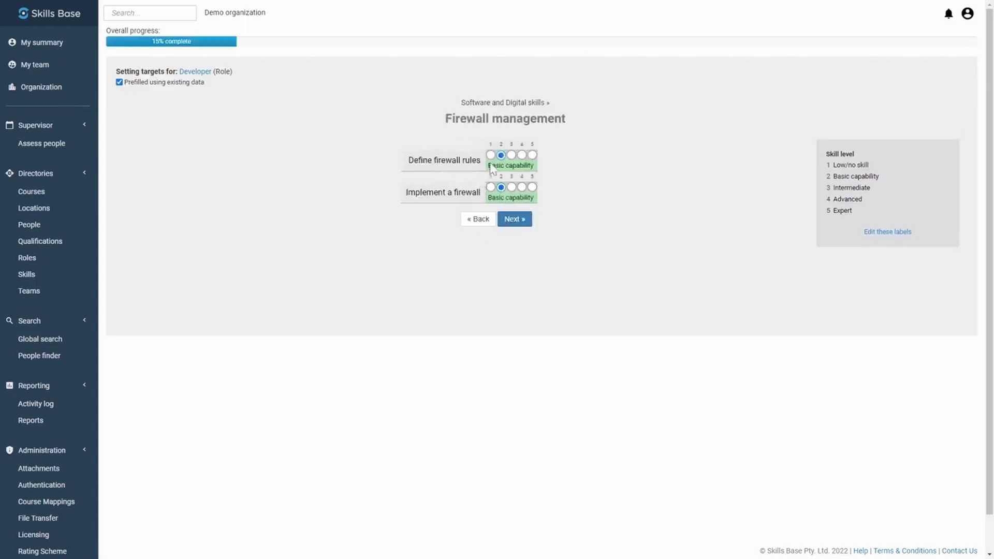
click(522, 155)
mouse_move(466, 165)
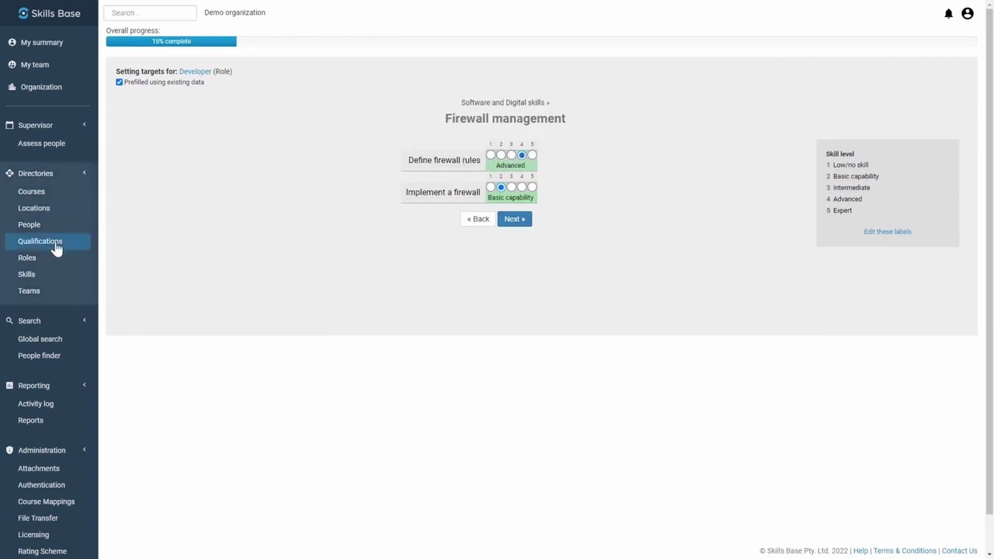
click(38, 225)
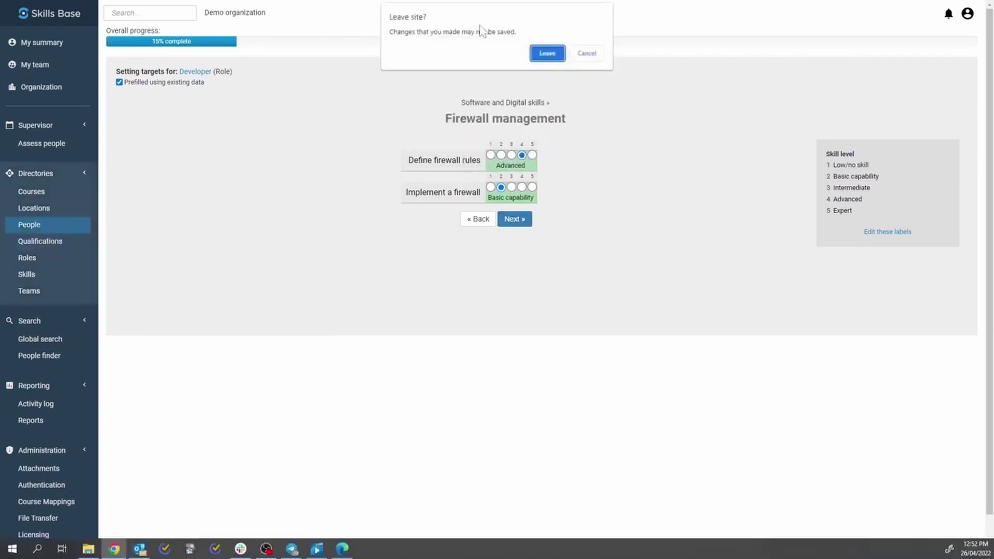
- On the first person's Competency tab, compare Component assembly: Assembly efficiency at 40% of target, Equipment maintenance at 100%
click(548, 54)
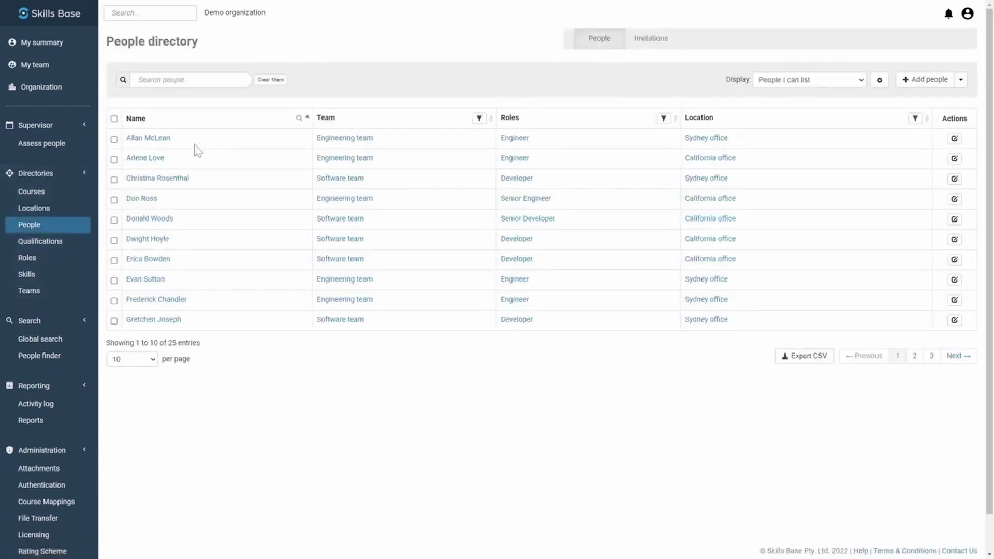
click(158, 137)
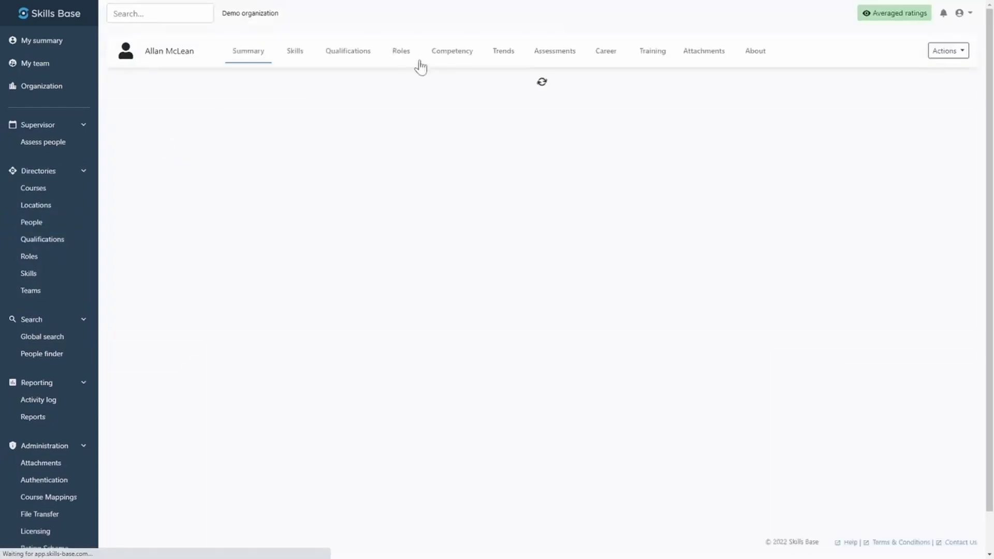
click(444, 57)
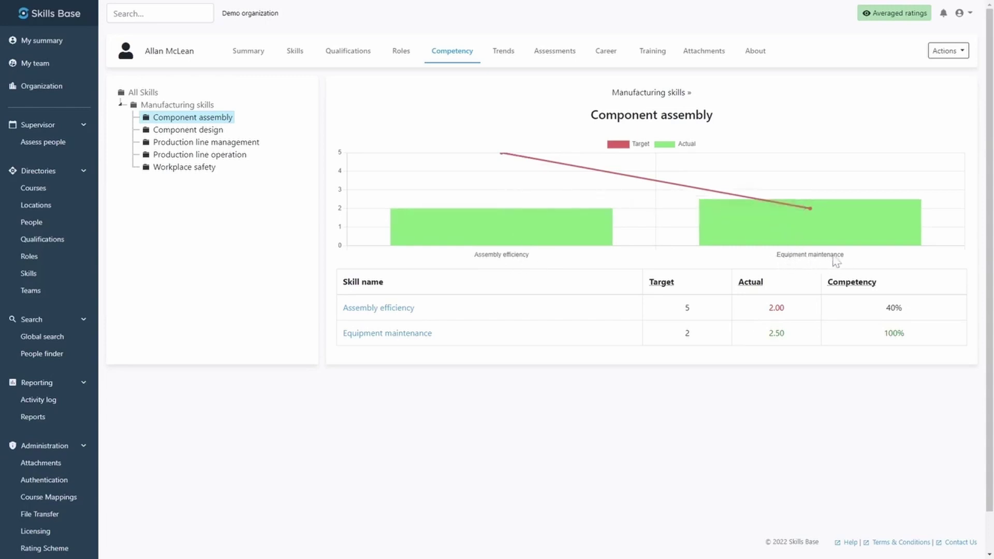
mouse_move(813, 224)
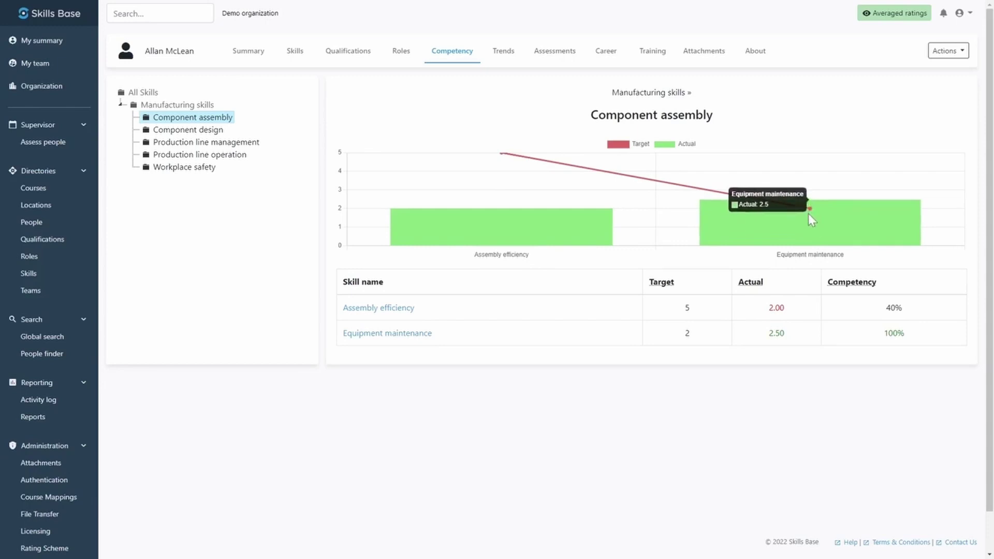
- Open the People directory of 25 people and select all ten people on the first page
click(47, 223)
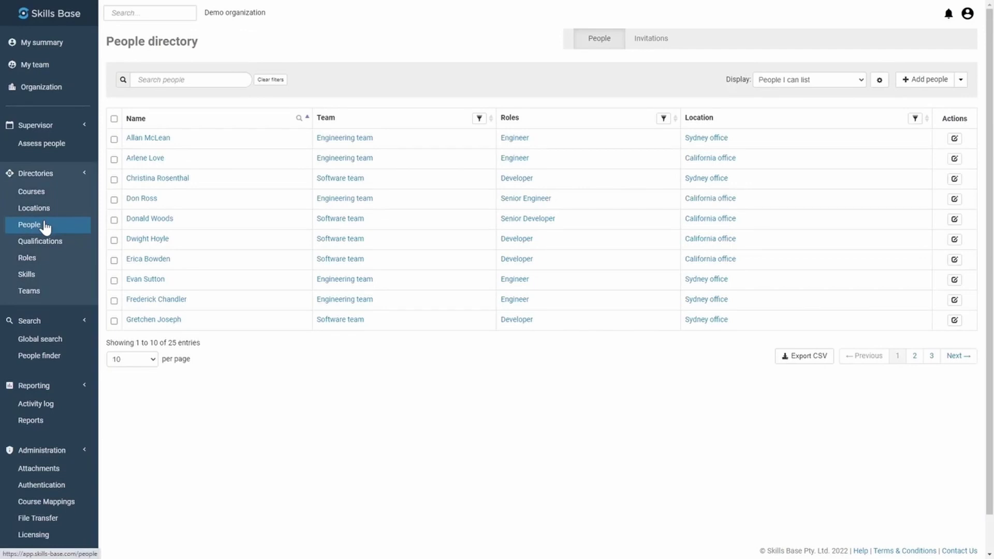
triple_click(151, 50)
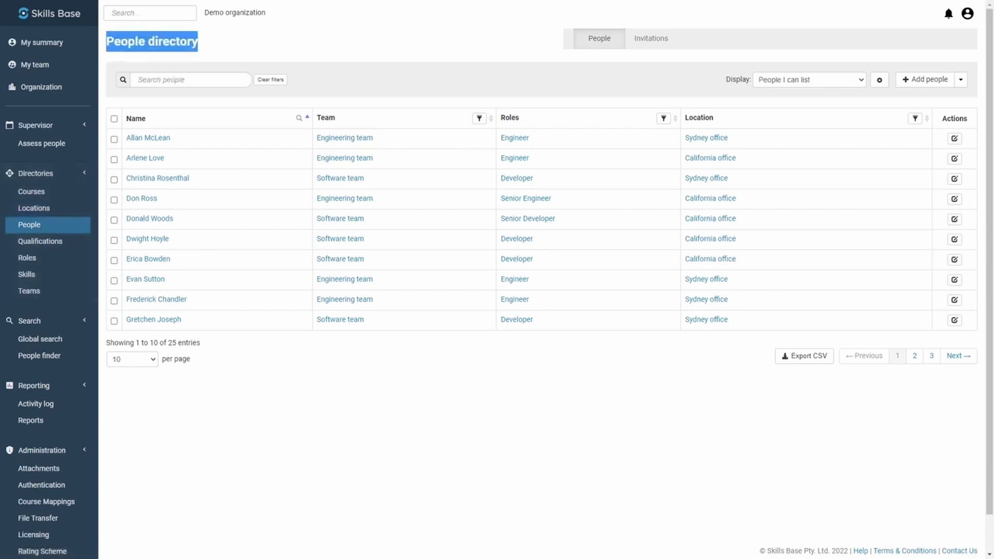
click(168, 79)
click(114, 120)
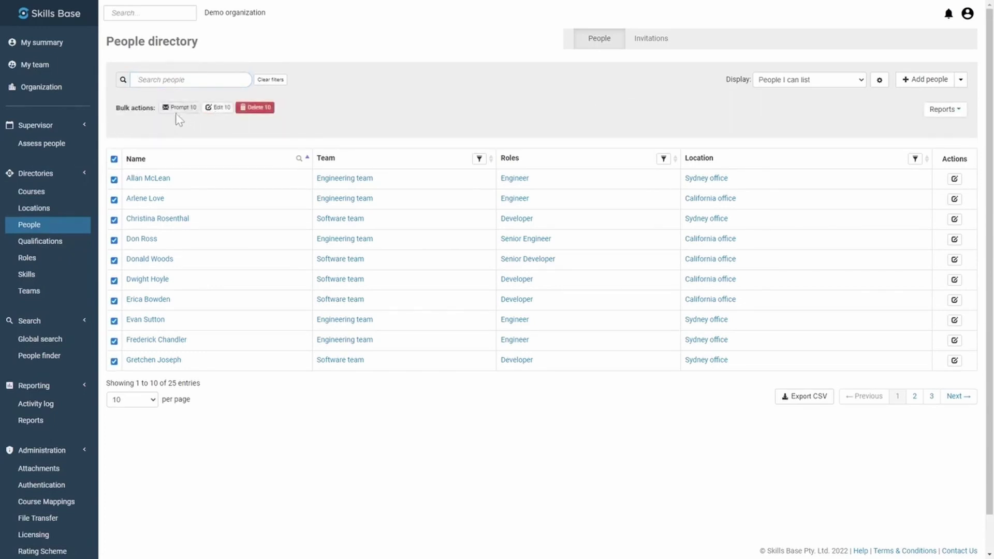
- Review the Add people options with login and self-assessment enabled, then return to My summary
click(918, 82)
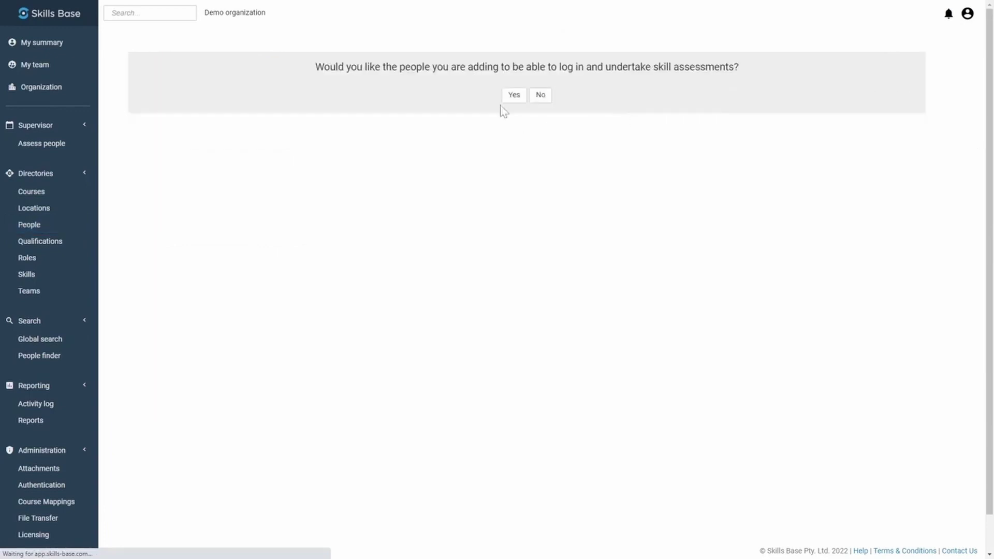
click(514, 96)
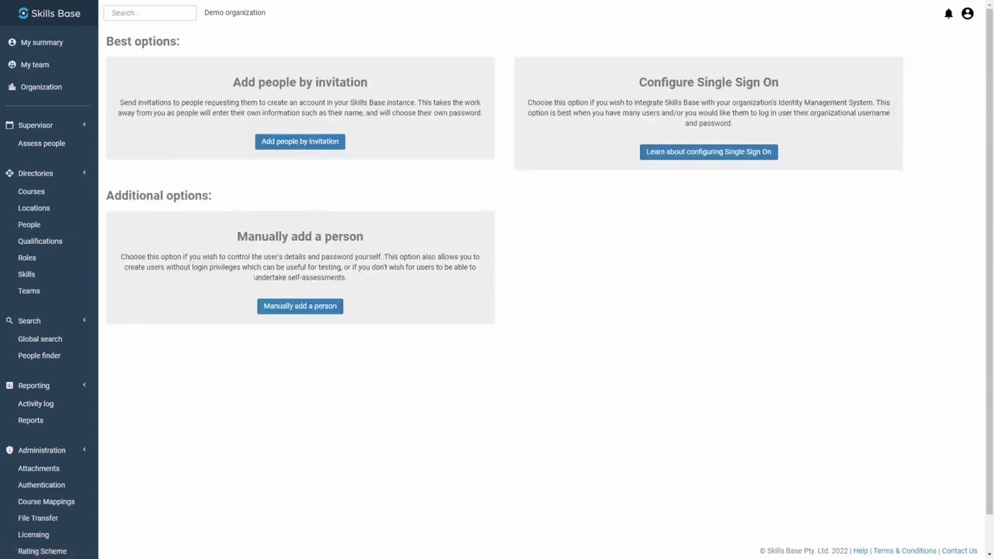
double_click(666, 82)
drag(666, 82, 778, 82)
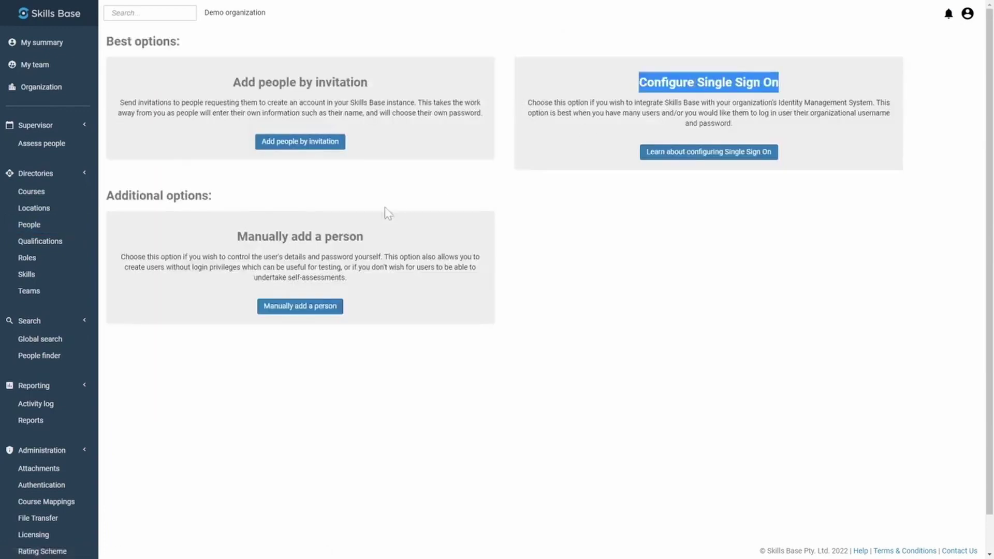
drag(363, 236, 237, 236)
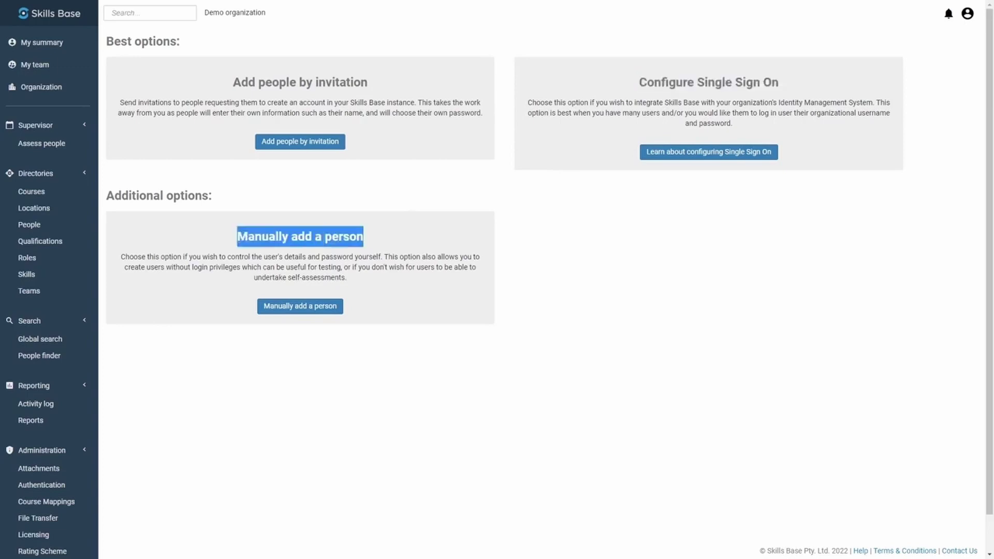
click(304, 182)
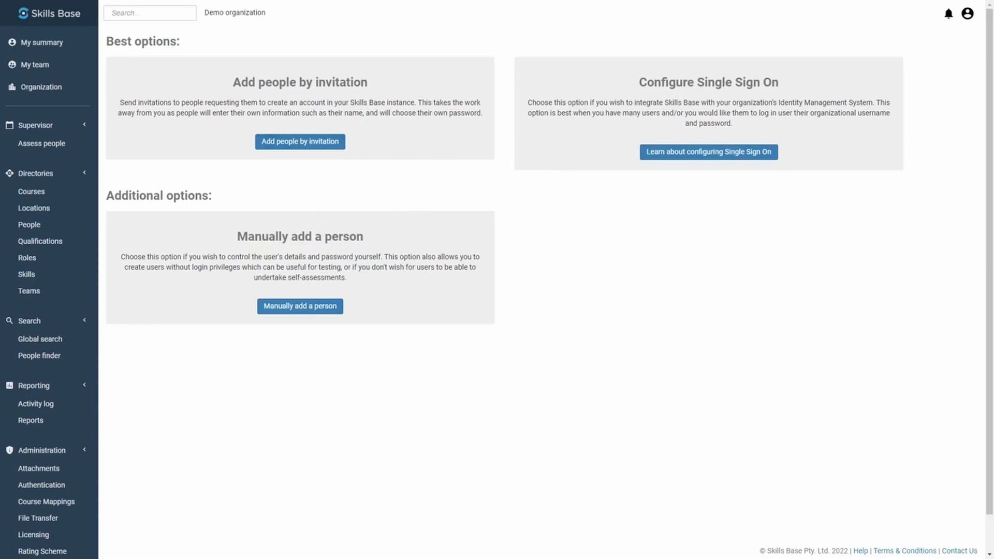
triple_click(279, 83)
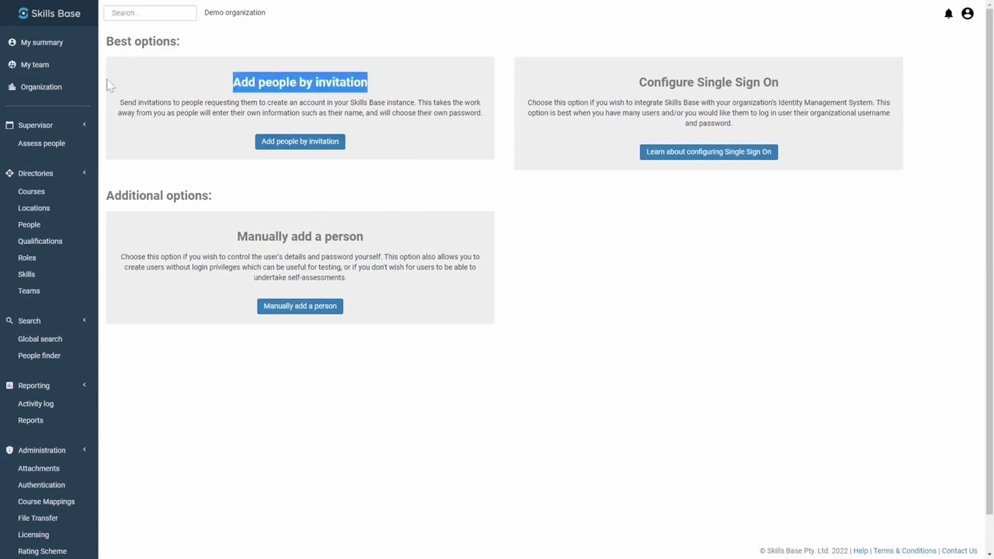
click(49, 45)
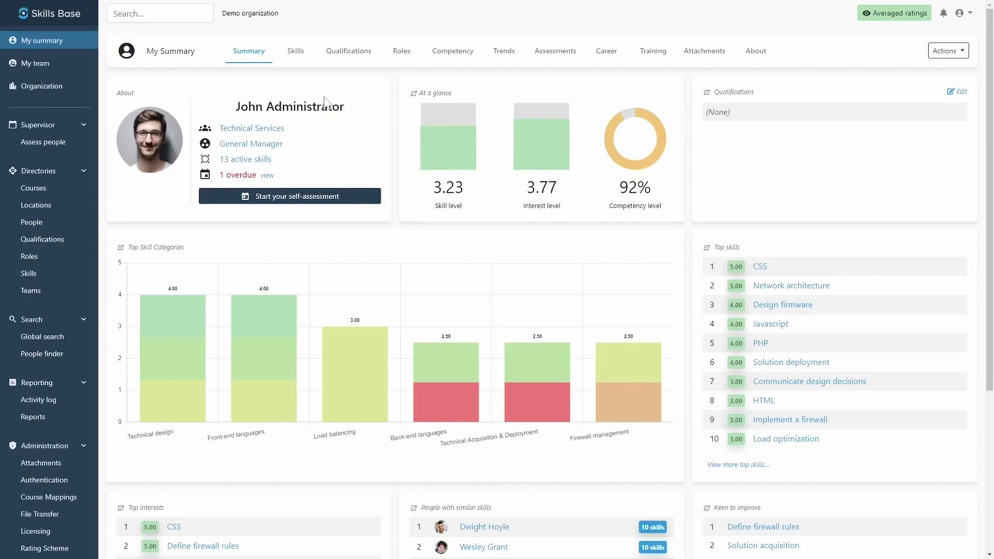
- Start your own self-assessment and begin answering it
click(274, 198)
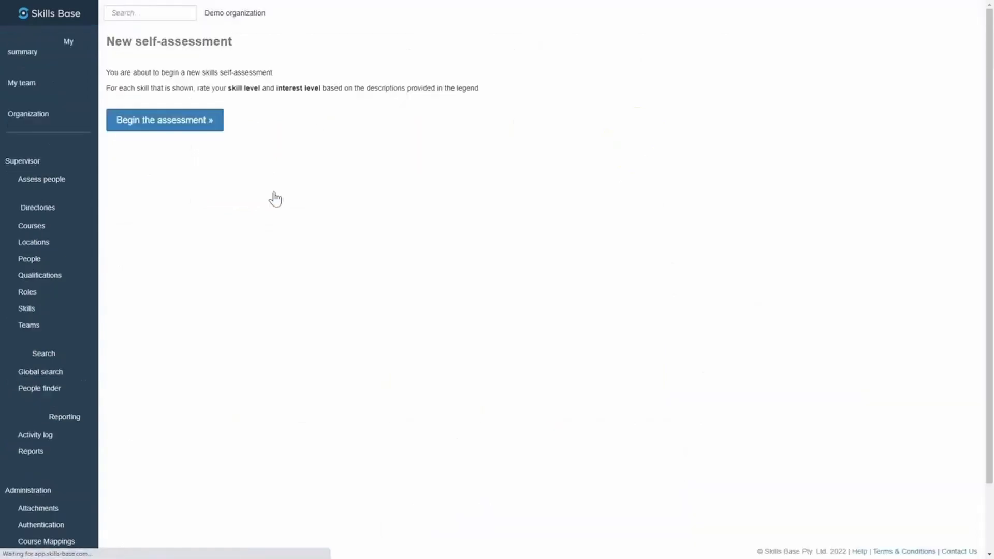
click(206, 125)
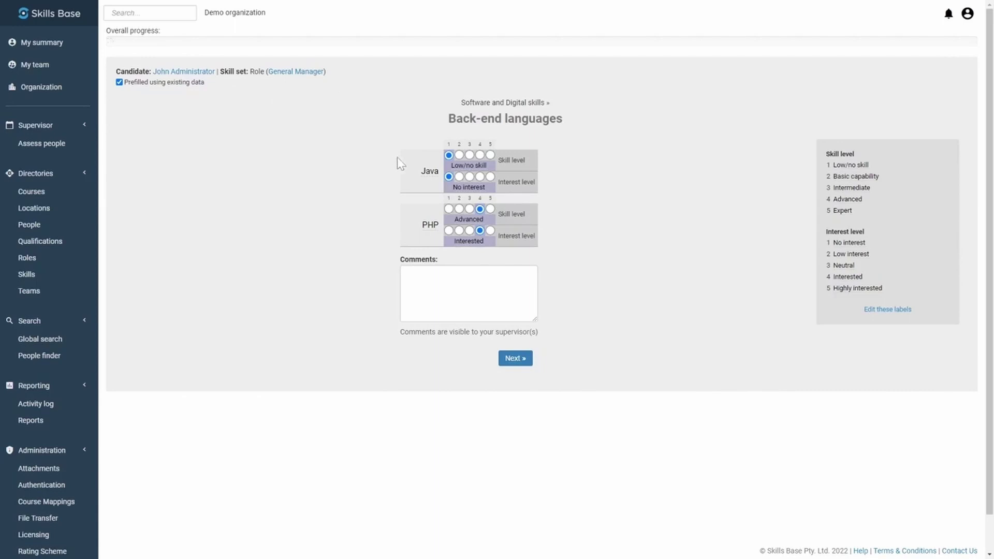
mouse_move(429, 170)
mouse_move(842, 166)
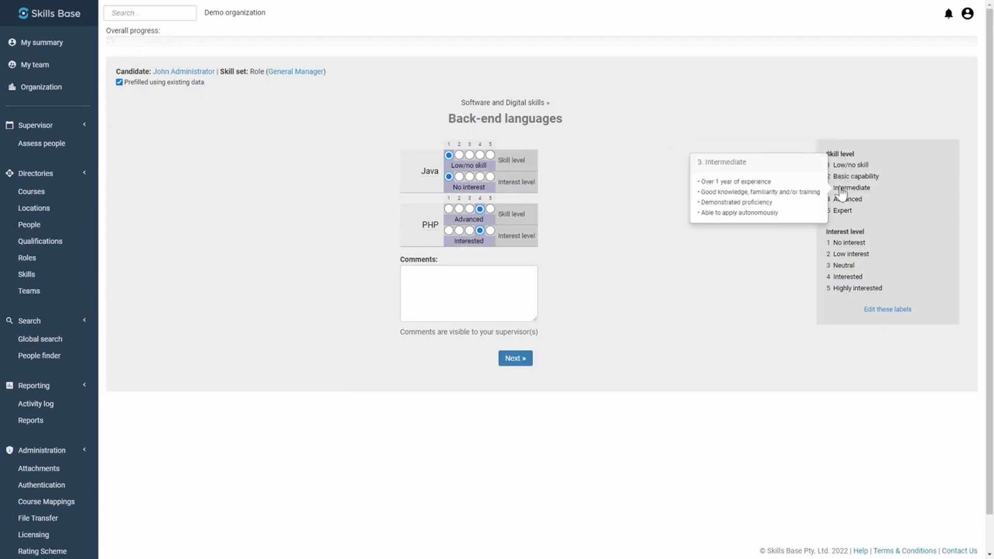
mouse_move(841, 204)
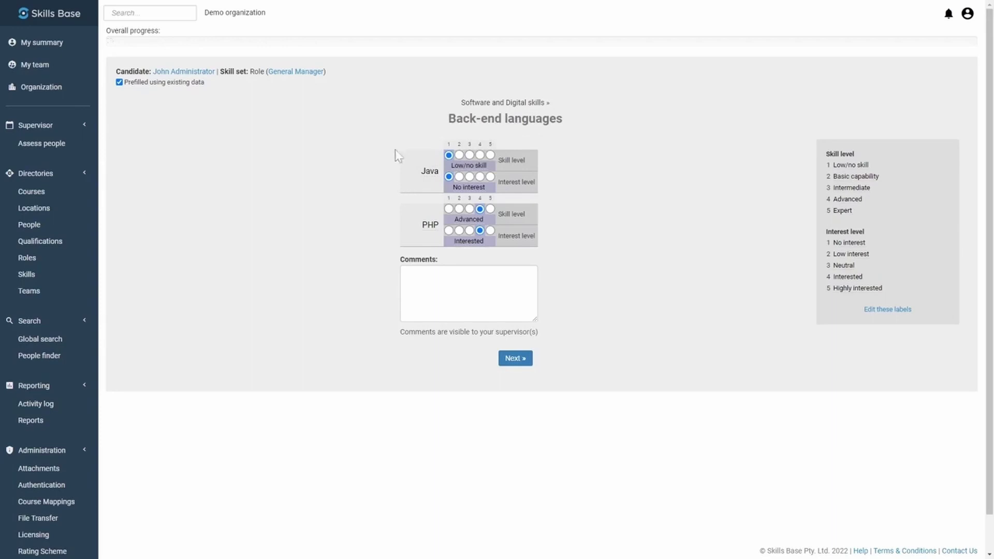
- Rate Java Advanced and Highly interested, PHP Intermediate and Highly interested, then continue to Firewall management
click(480, 155)
click(491, 177)
click(469, 209)
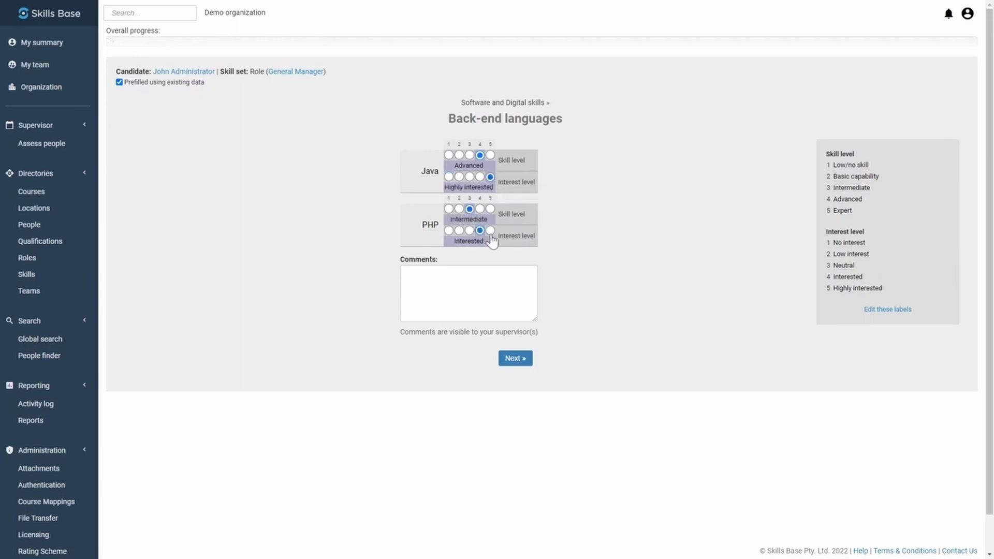
click(490, 230)
click(515, 359)
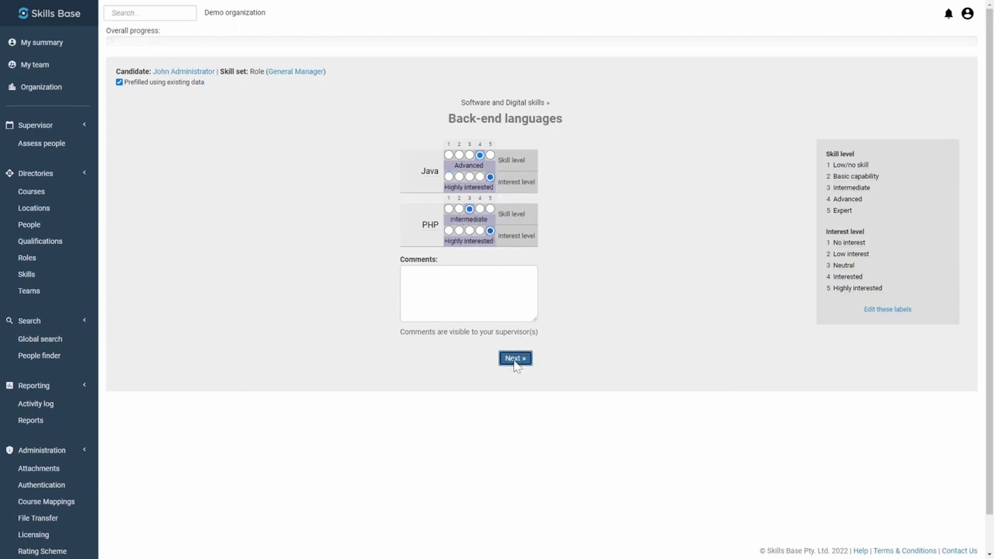
click(179, 73)
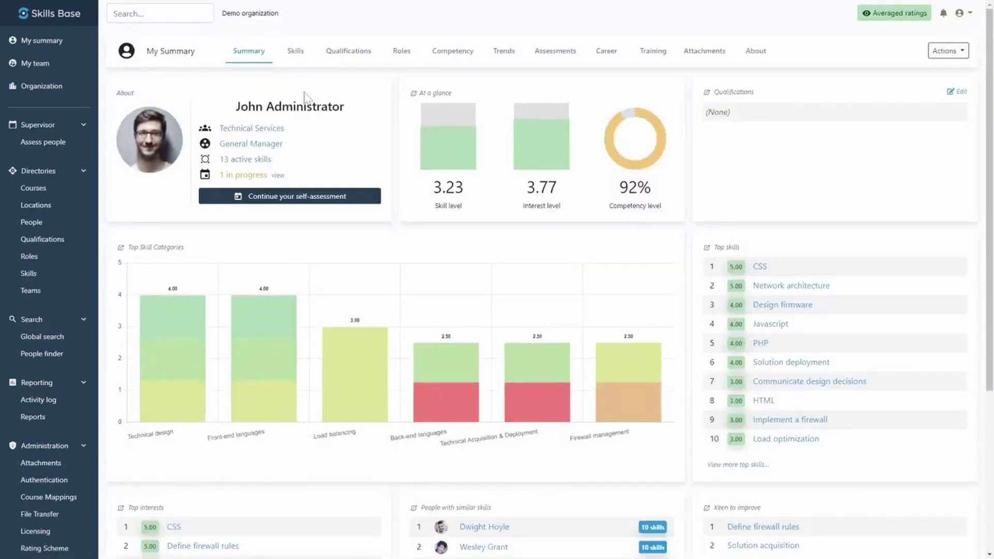
- Go to Supervisor > Assess people to list people with overdue self- and supervisor assessments
click(59, 149)
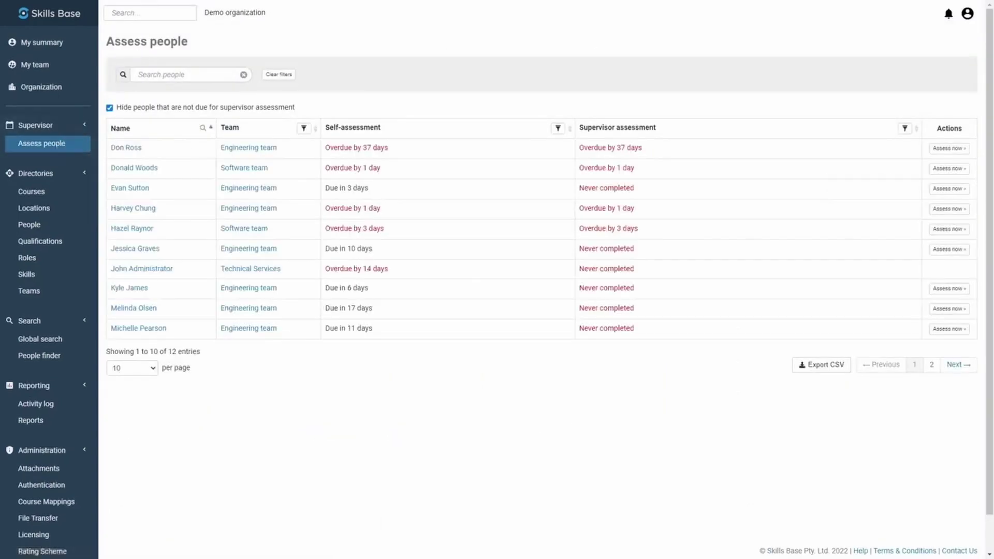
triple_click(147, 41)
click(254, 53)
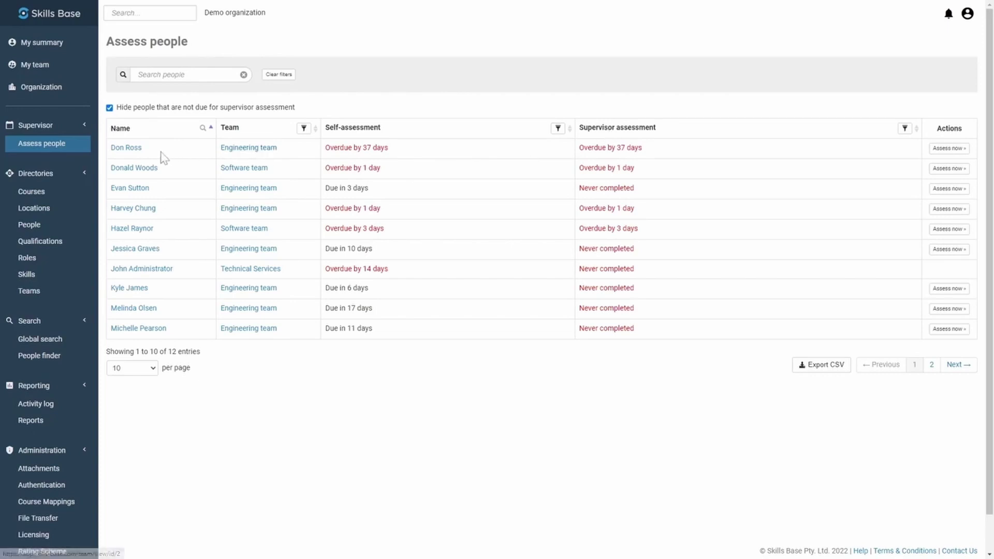
- Begin supervisor-assessing the first overdue engineer, with their self-assessment ratings shown alongside
click(937, 151)
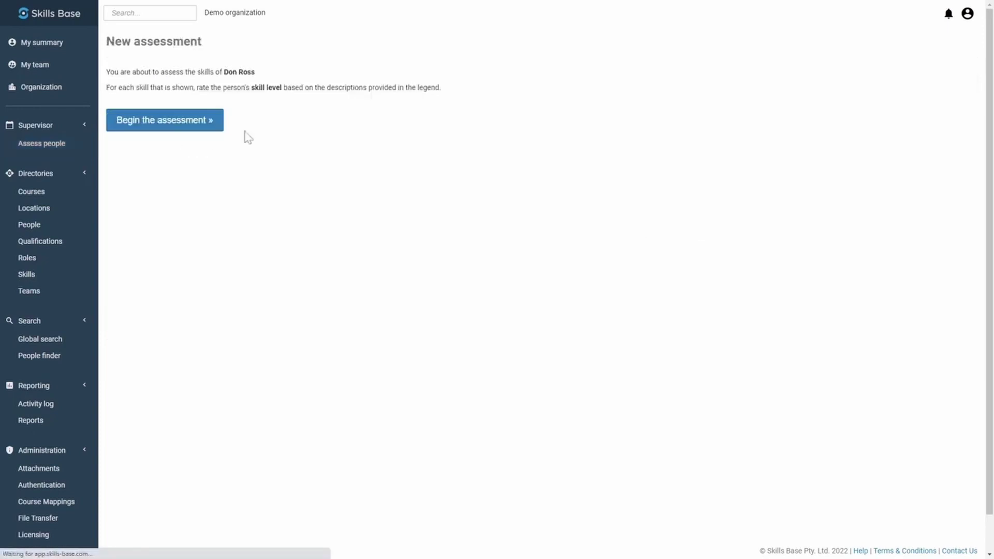
click(202, 133)
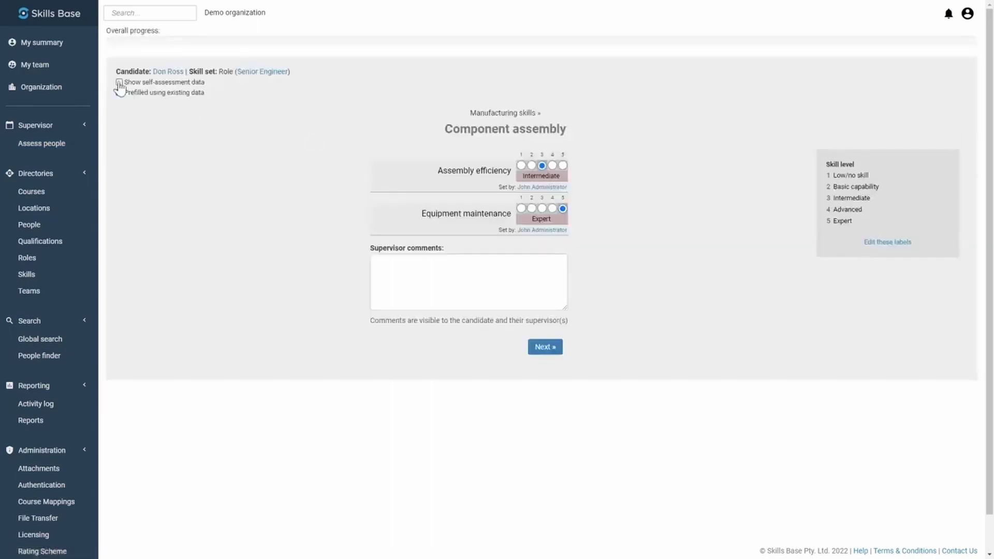
click(119, 83)
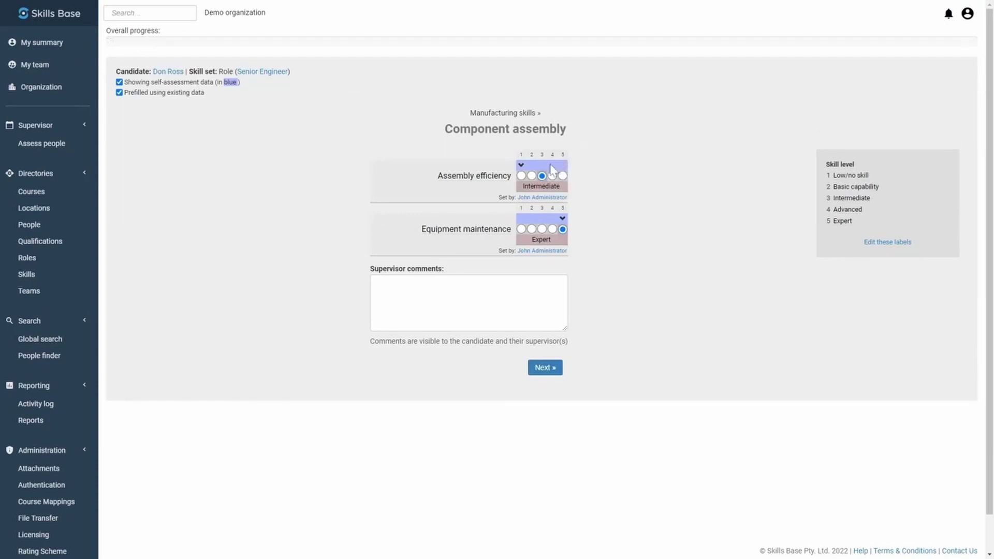
mouse_move(522, 168)
- Rate Assembly efficiency Basic capability and Equipment maintenance Advanced, then continue to Component design
click(532, 176)
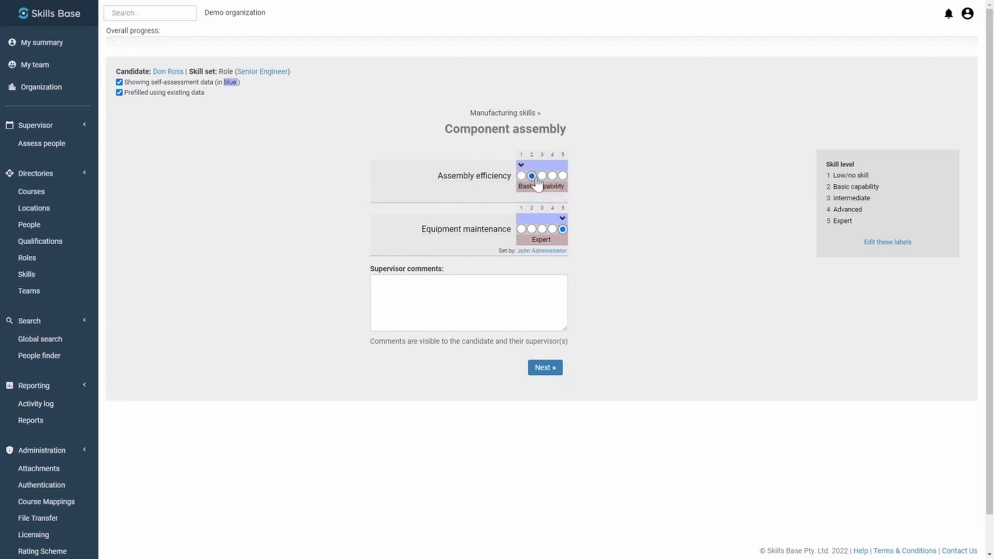
click(479, 280)
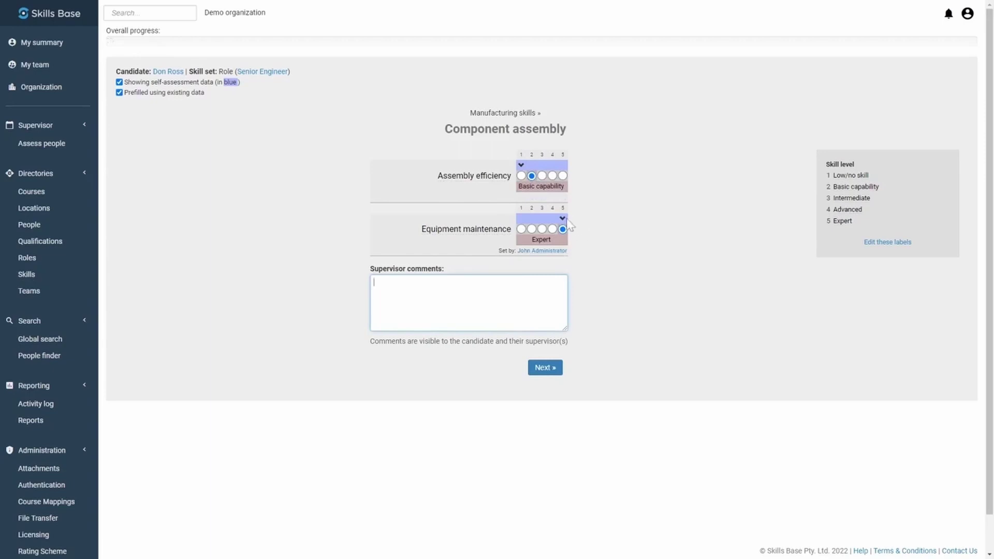
click(552, 238)
click(552, 231)
click(543, 369)
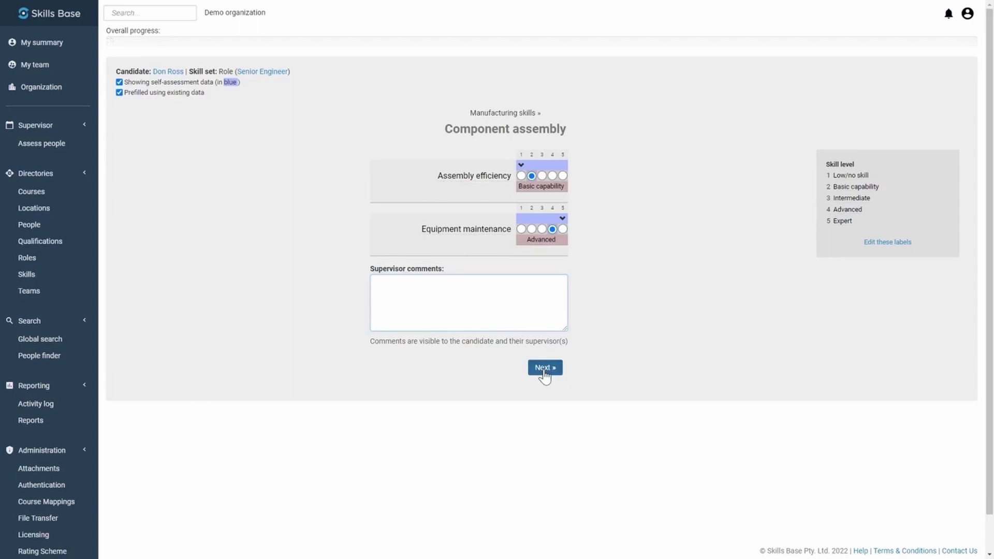
click(168, 72)
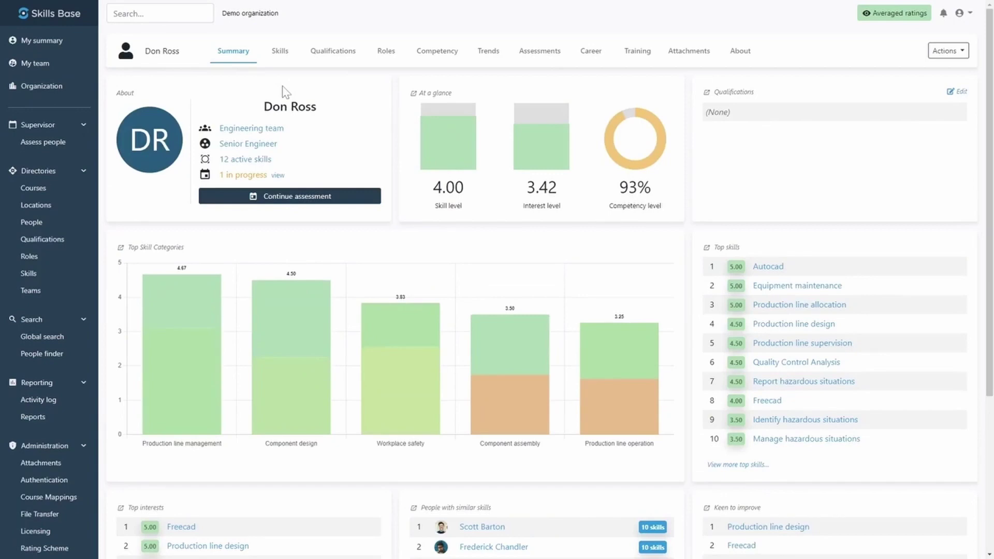
- Open the engineer's skills matrix showing only the self-assessment columns
click(284, 61)
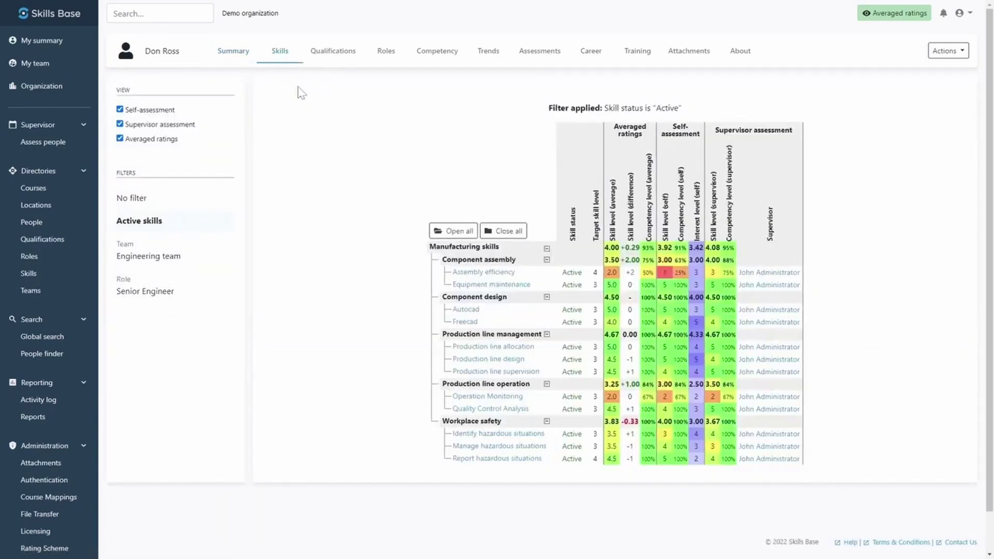
click(154, 124)
click(151, 142)
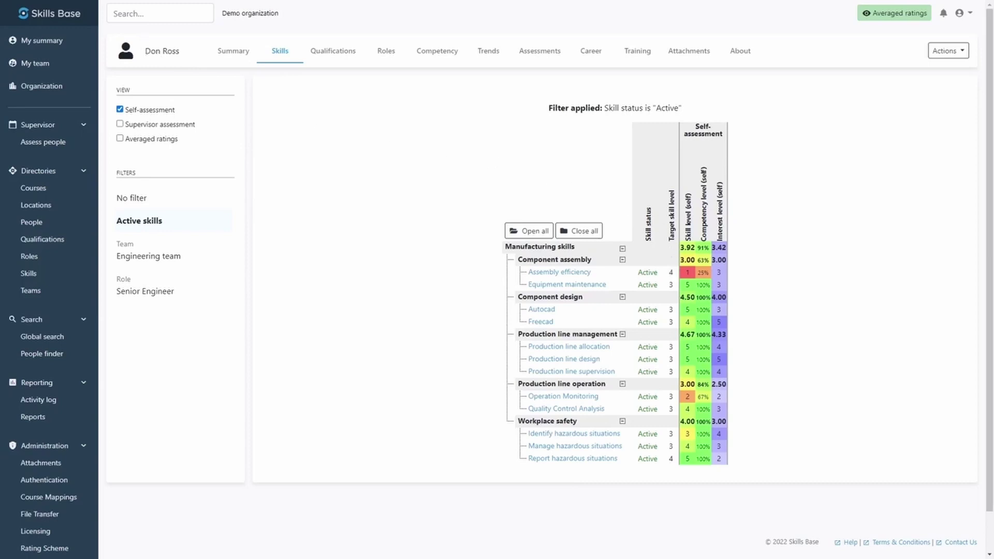
mouse_move(598, 271)
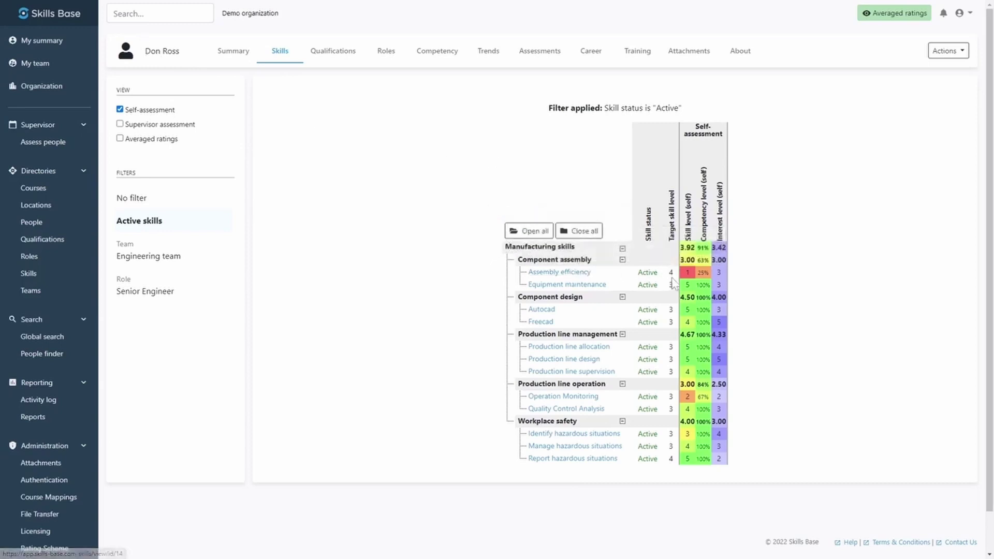
- Point out the 25% self competency figure, then add supervisor assessment and averaged rating columns
triple_click(703, 131)
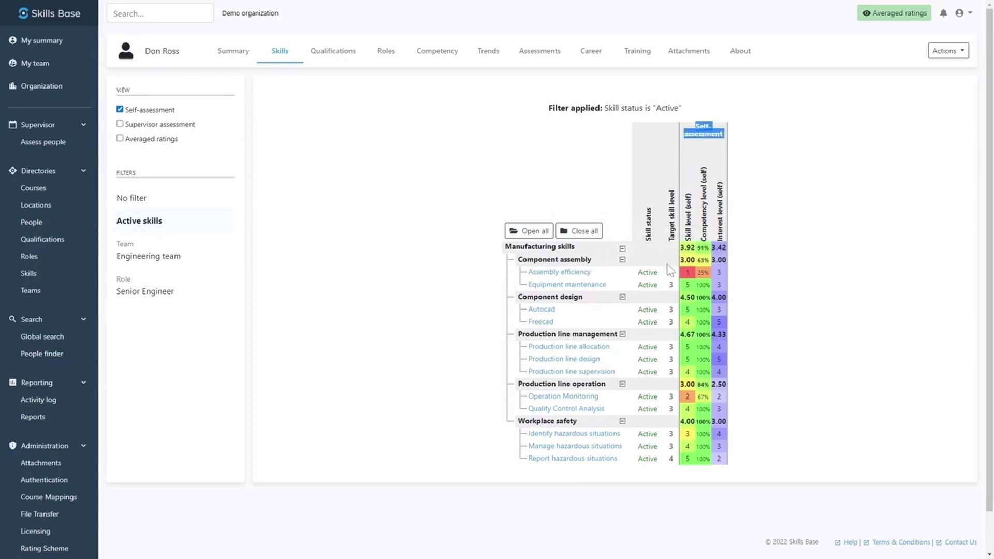
mouse_move(669, 275)
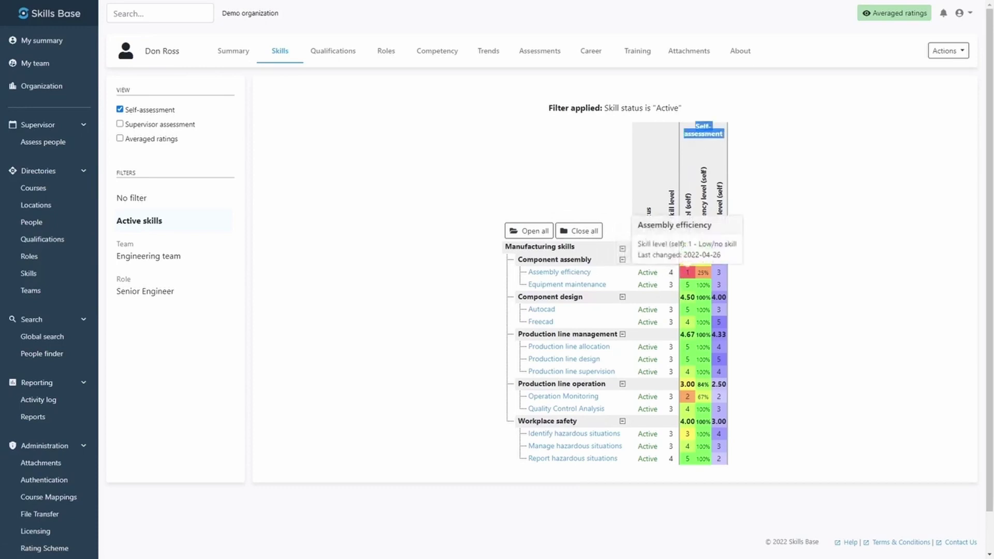
double_click(703, 273)
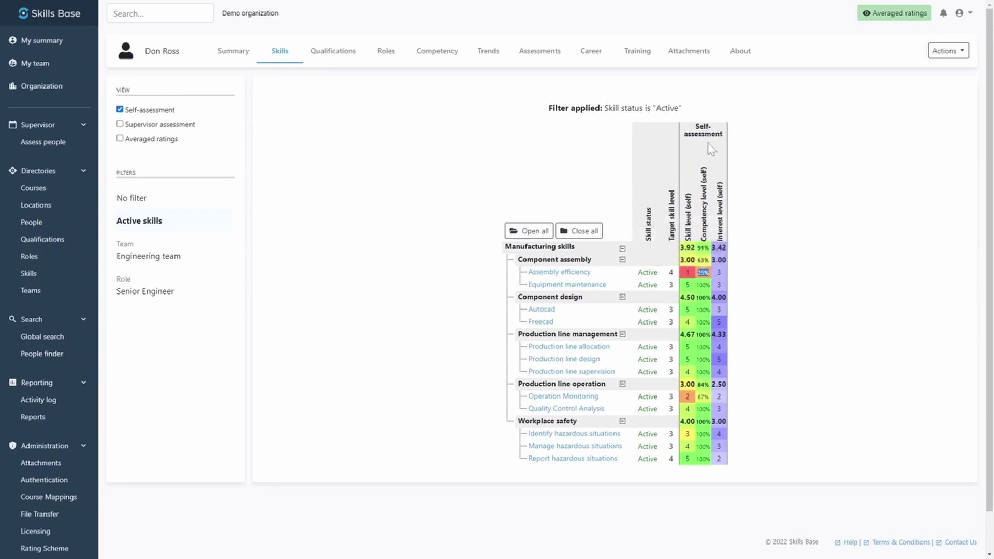
click(776, 231)
click(175, 128)
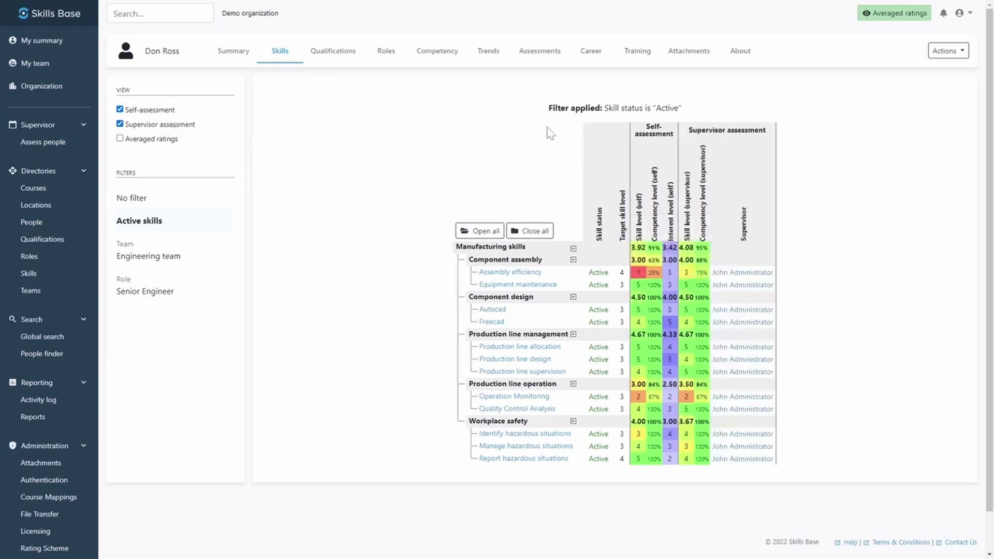
click(156, 143)
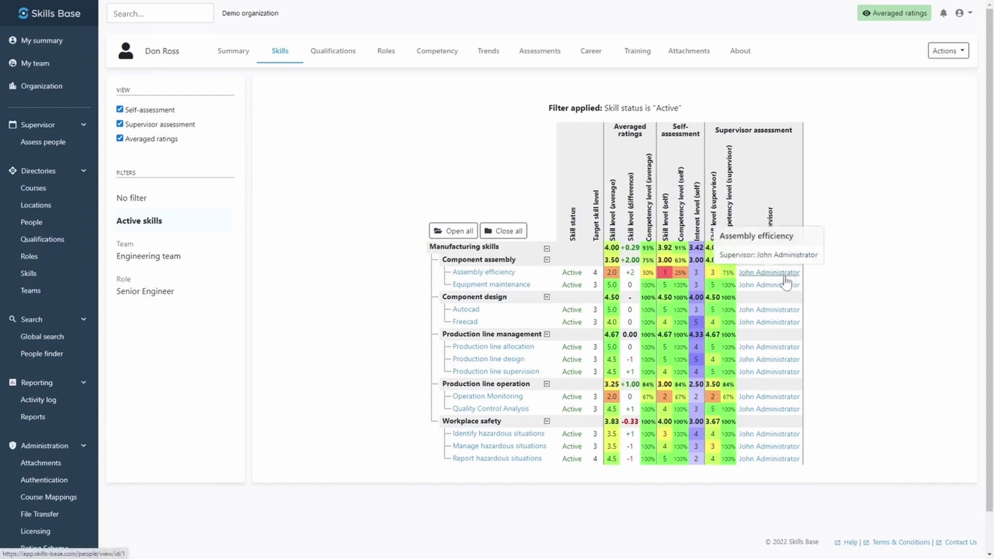
- Set the supervisor Assembly efficiency rating to 4 and refresh, lifting Component assembly to 3.75 and overall to 4.04
mouse_move(714, 278)
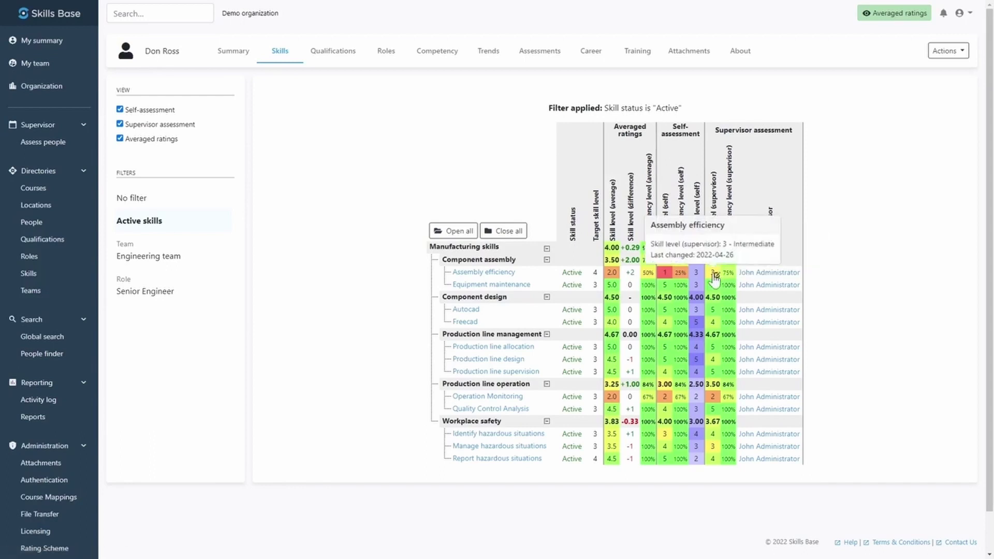
click(715, 278)
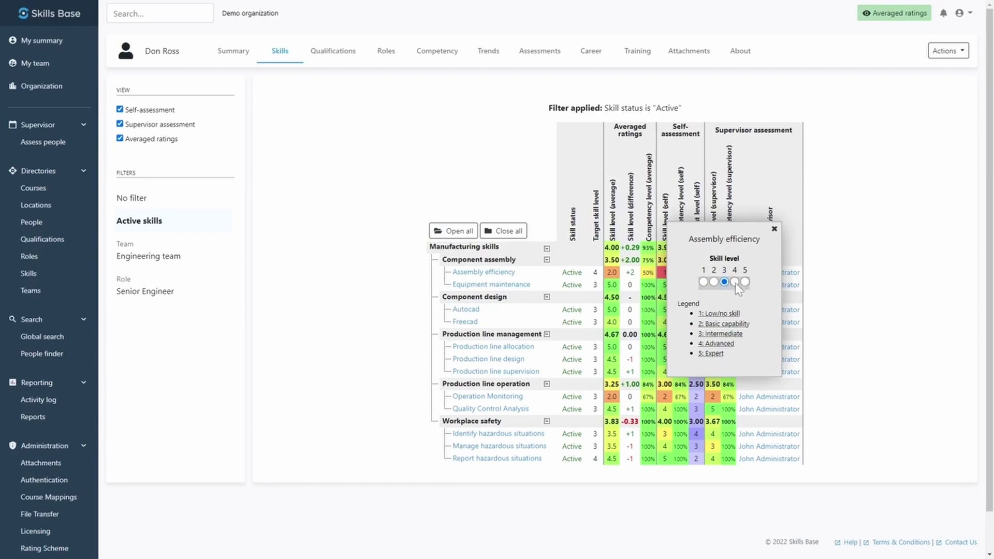
click(736, 285)
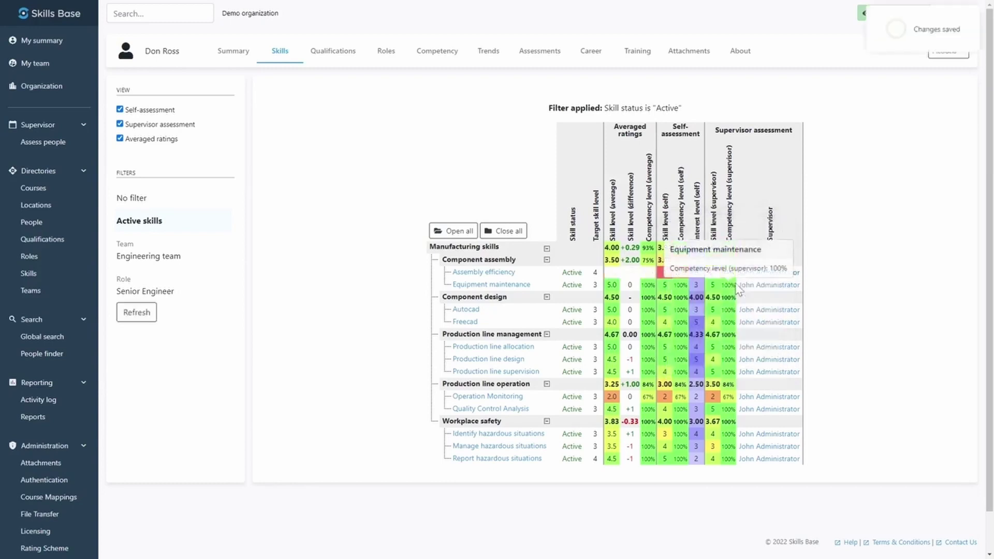
click(148, 314)
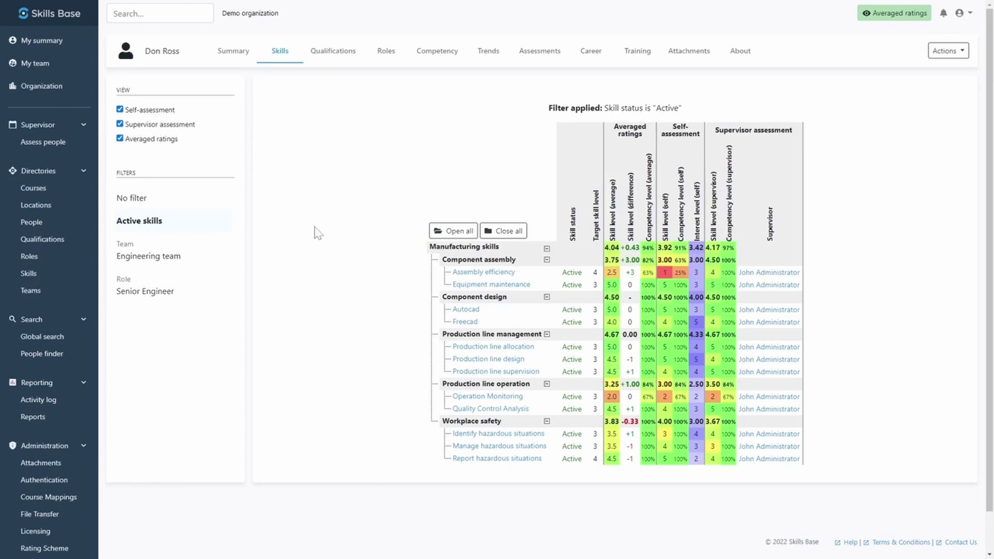
- From the Qualifications directory, view the first holder's Certified Project Manager and Computer Science Degree qualifications
click(55, 244)
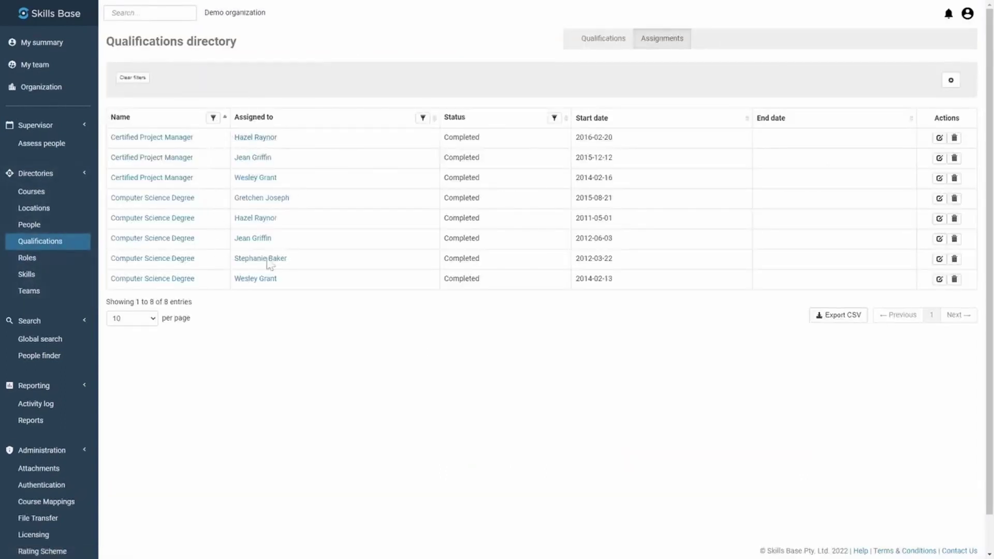
click(259, 141)
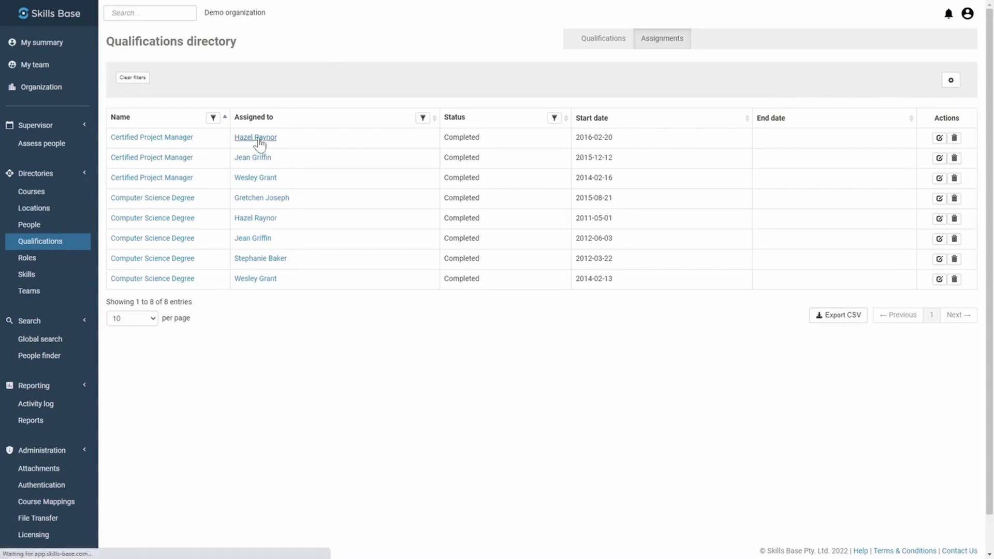
click(350, 58)
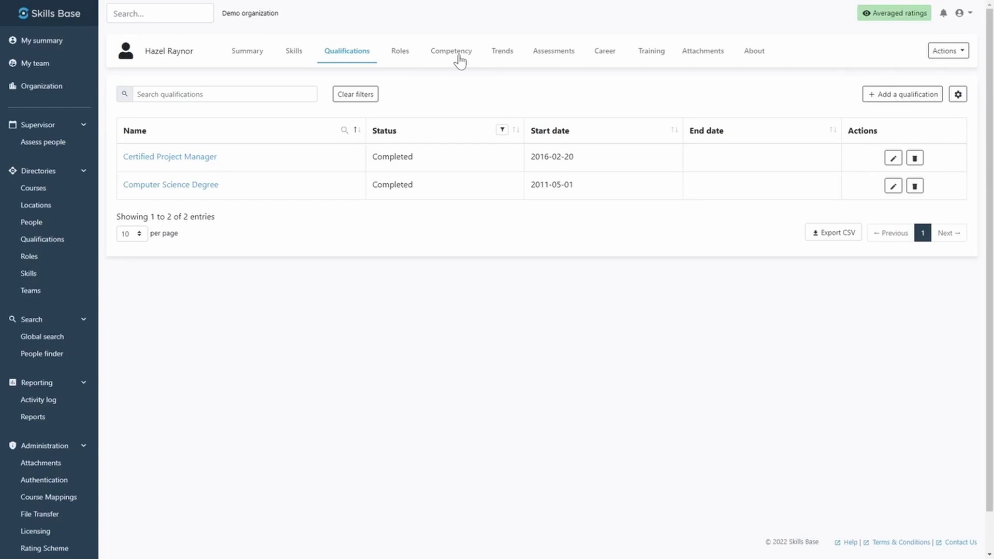
- Show the Trends charts of Back-end languages self and supervisor skill levels for Java and PHP
click(502, 61)
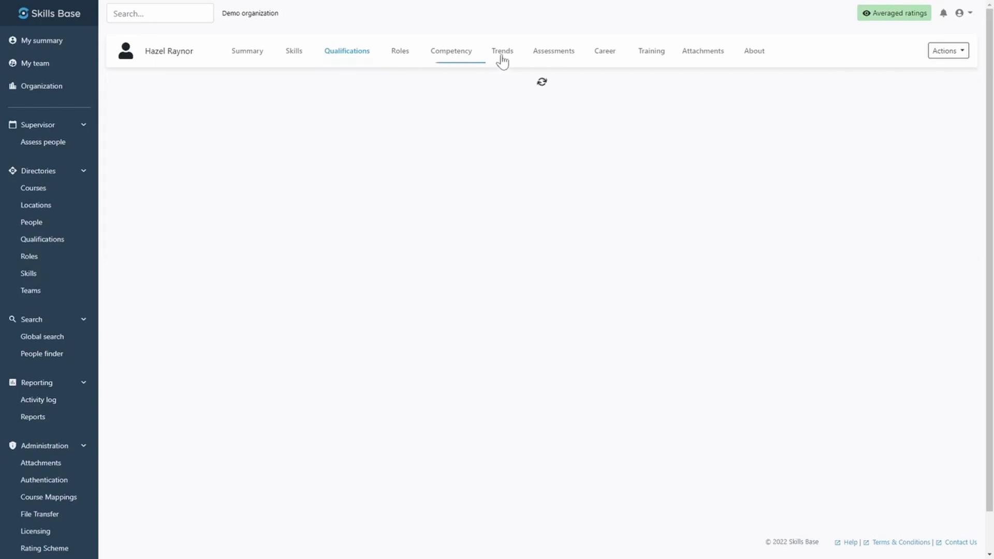
scroll(492, 124, down, 1)
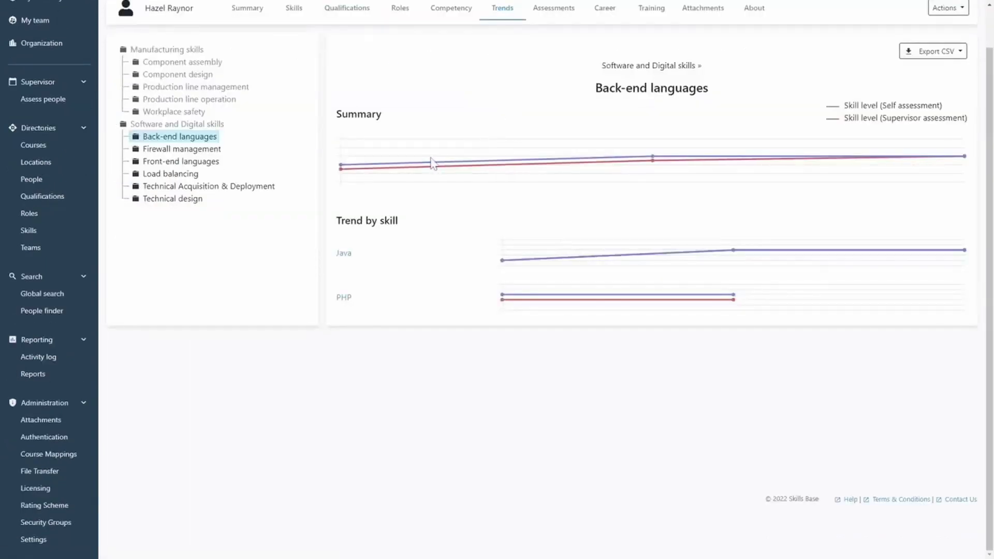
scroll(432, 163, up, 1)
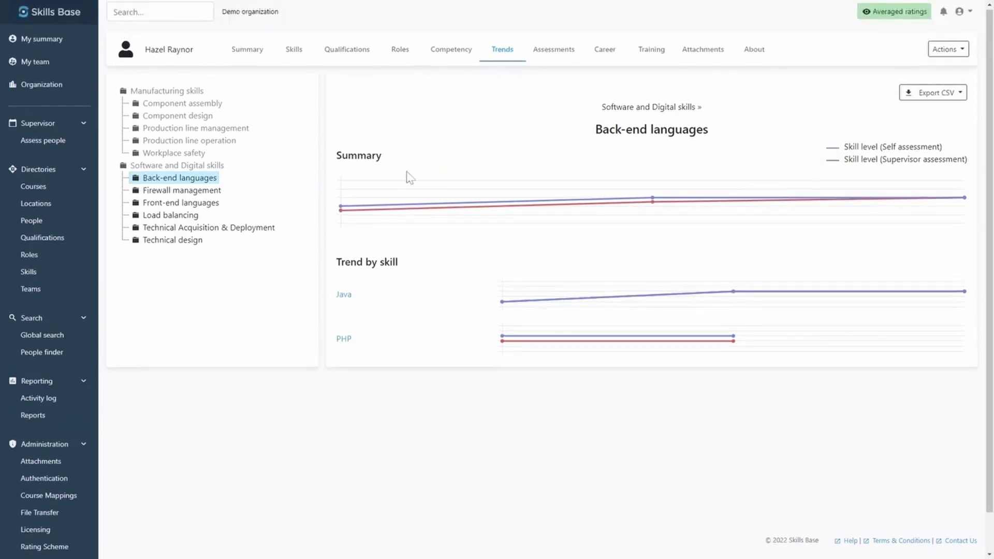
mouse_move(340, 212)
mouse_move(655, 206)
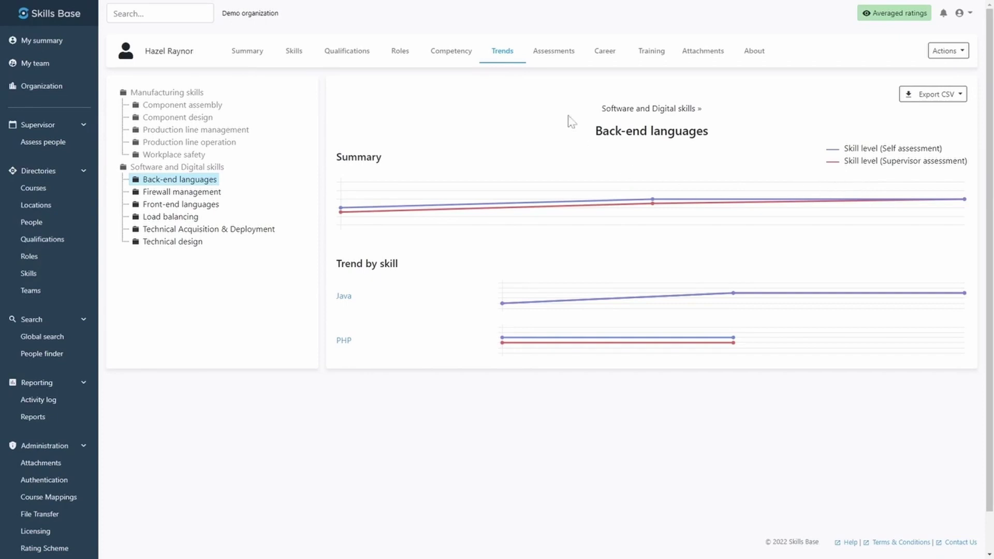
- Review the person's assessment history, then view their 12 High-priority recommended training courses
click(553, 63)
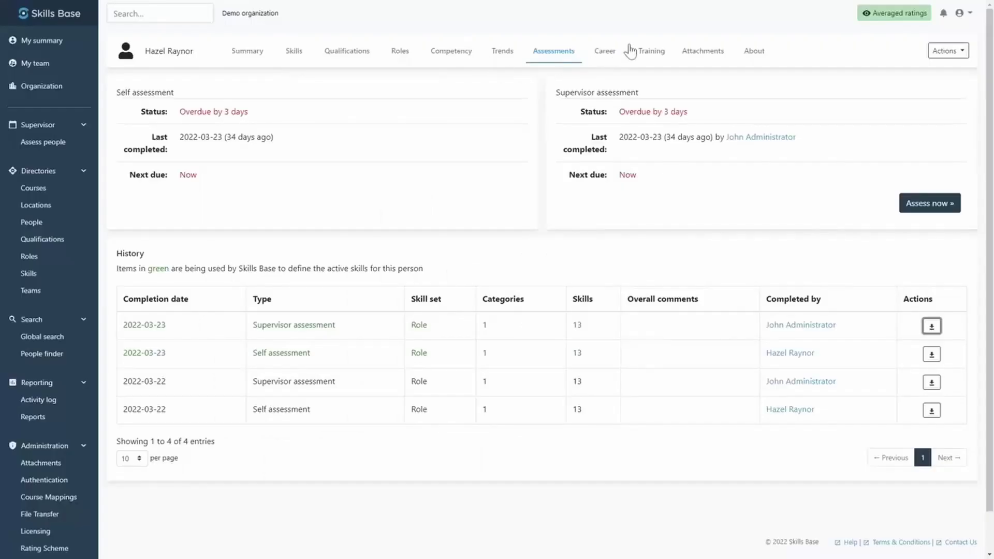
click(646, 52)
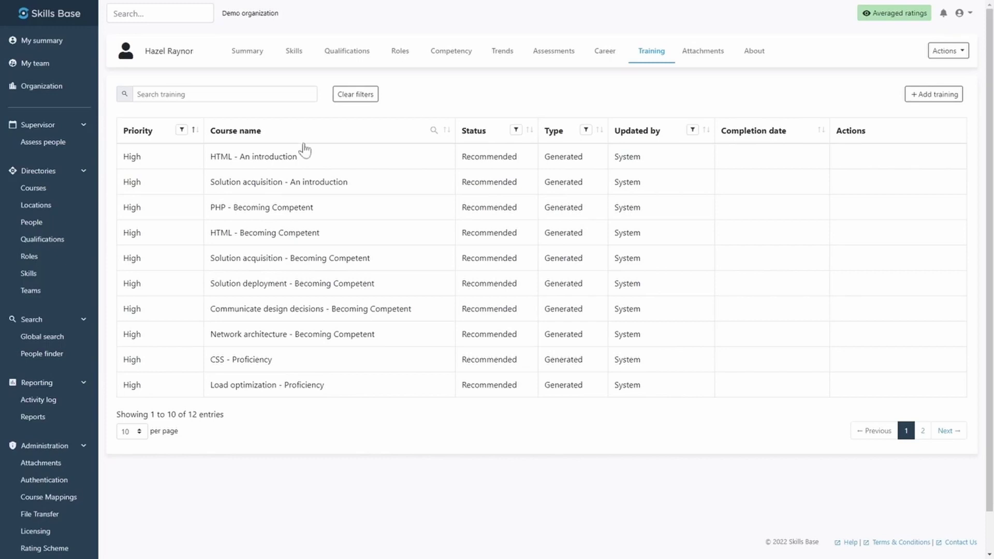
- Browse the Courses directory, the Course Mappings, and the People directory
click(68, 189)
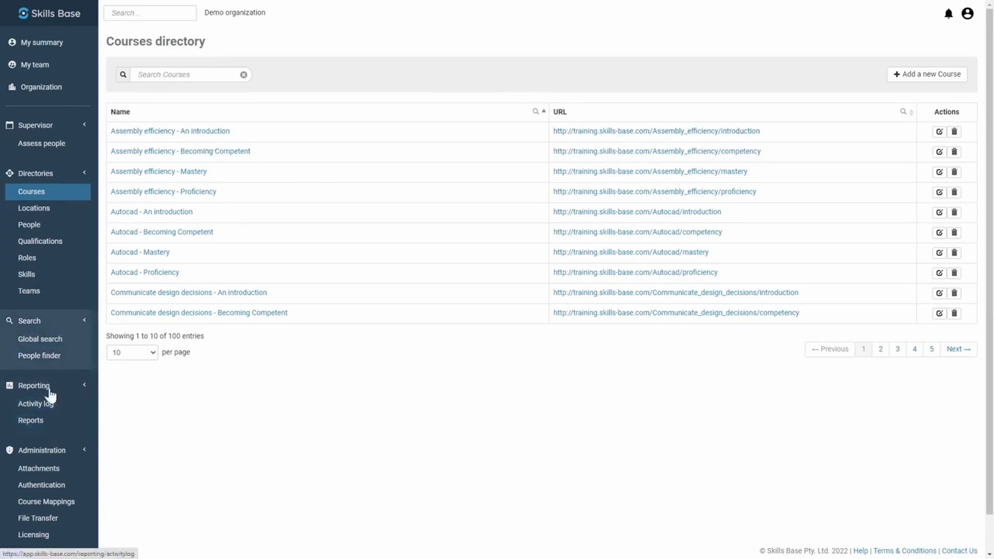
click(46, 508)
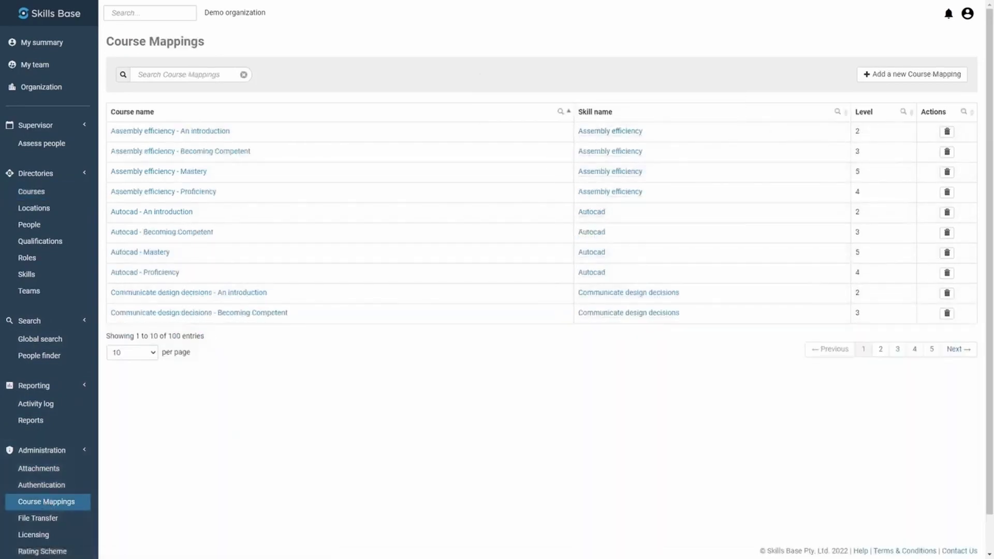
click(46, 226)
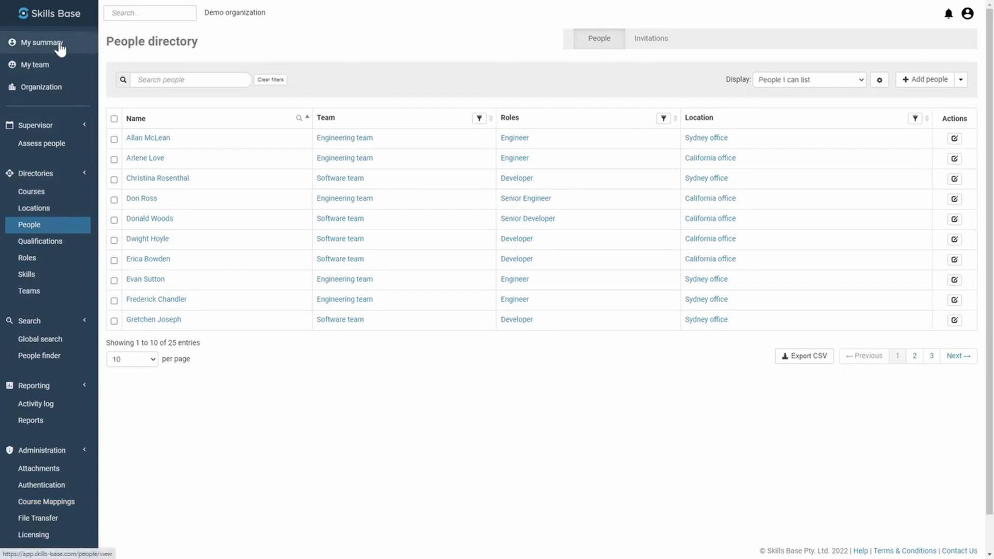
- Check your own summary's competency and recommended training, then return to the People directory
click(61, 46)
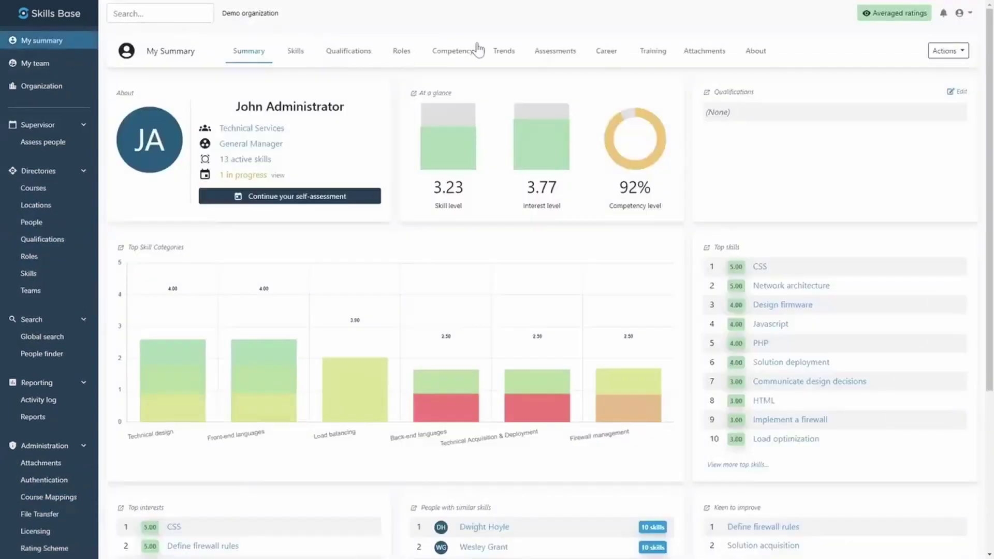
click(458, 56)
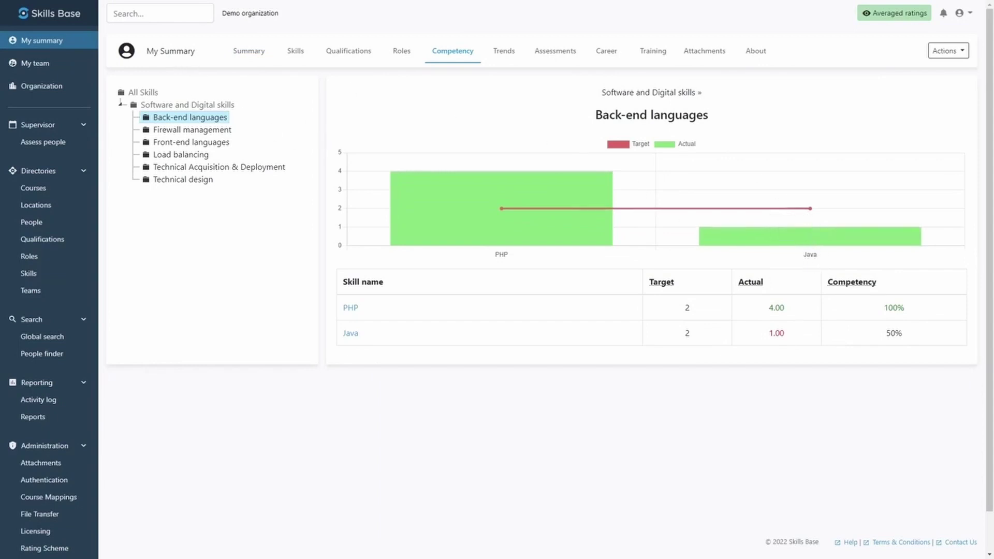
click(655, 57)
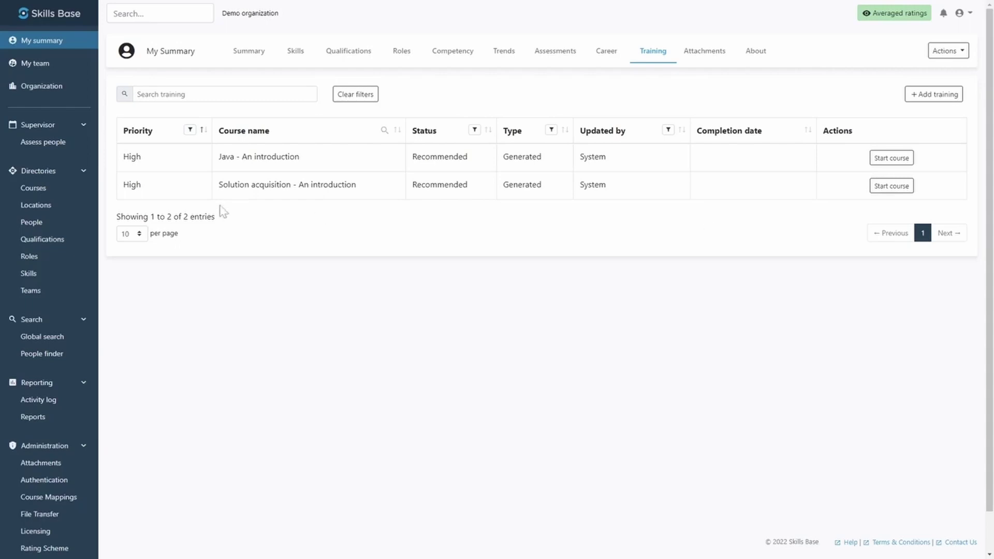
click(45, 231)
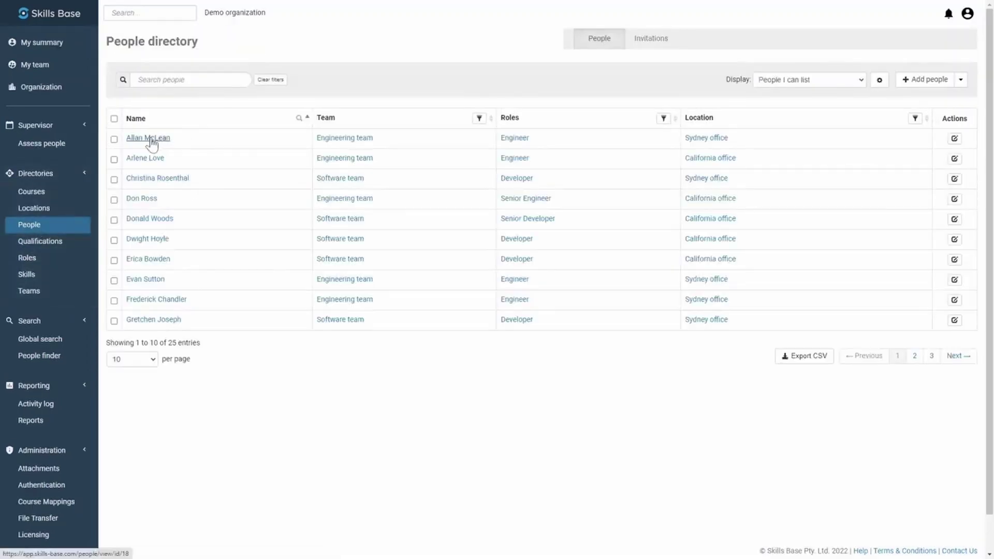
- Compare the first person's skills against Senior Engineer and list Production line allocation related training
click(151, 138)
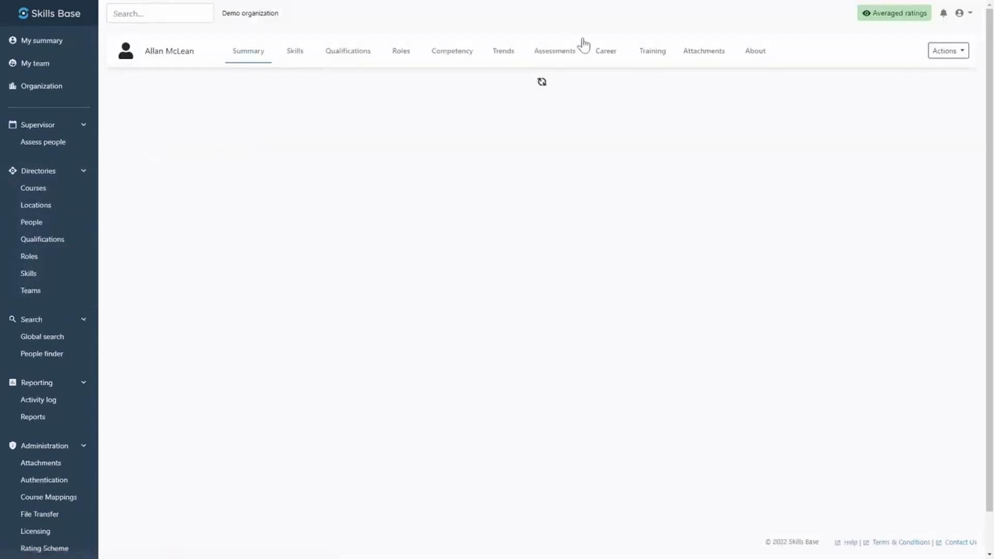
click(607, 51)
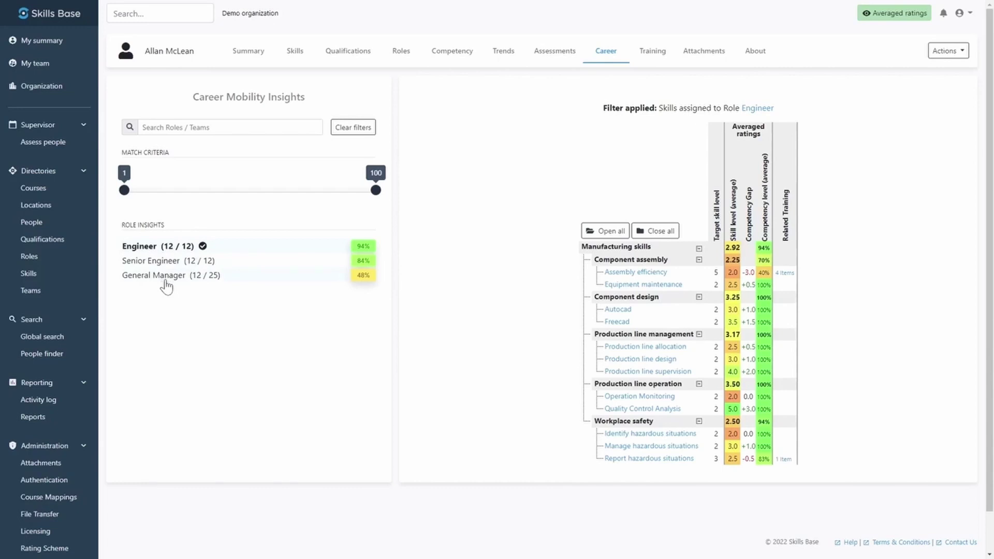
click(164, 276)
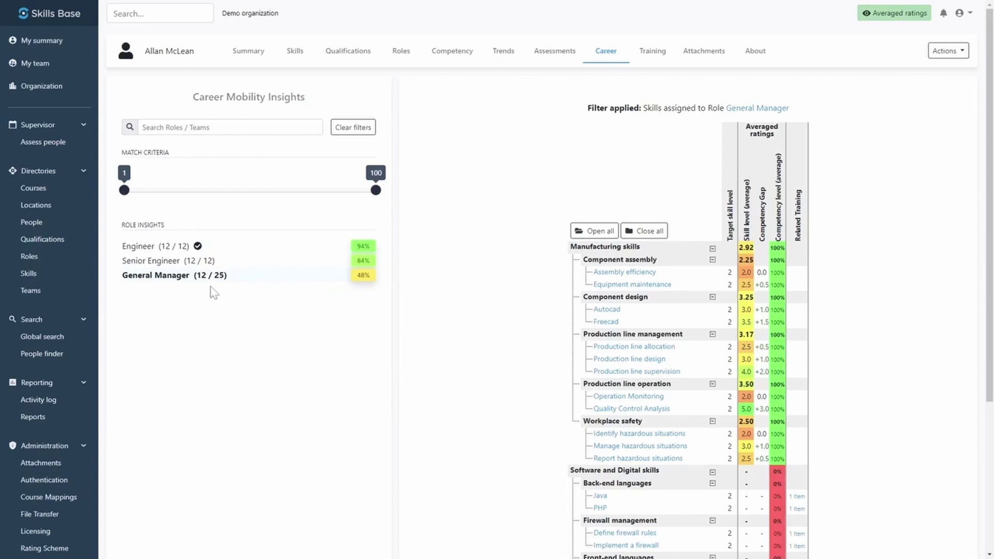
click(209, 263)
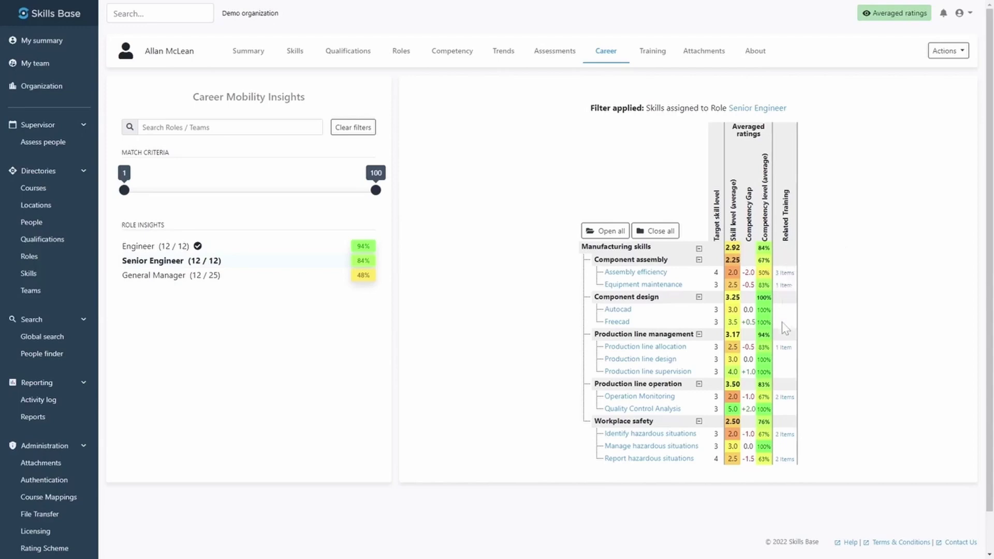
click(784, 347)
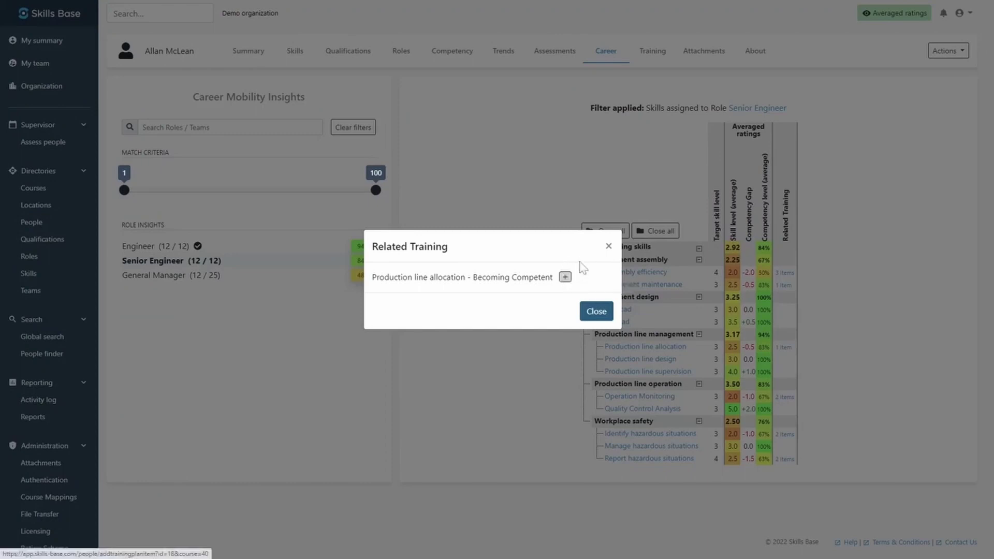
- Recheck the Production line allocation related training, then go to Reporting > Reports
click(609, 247)
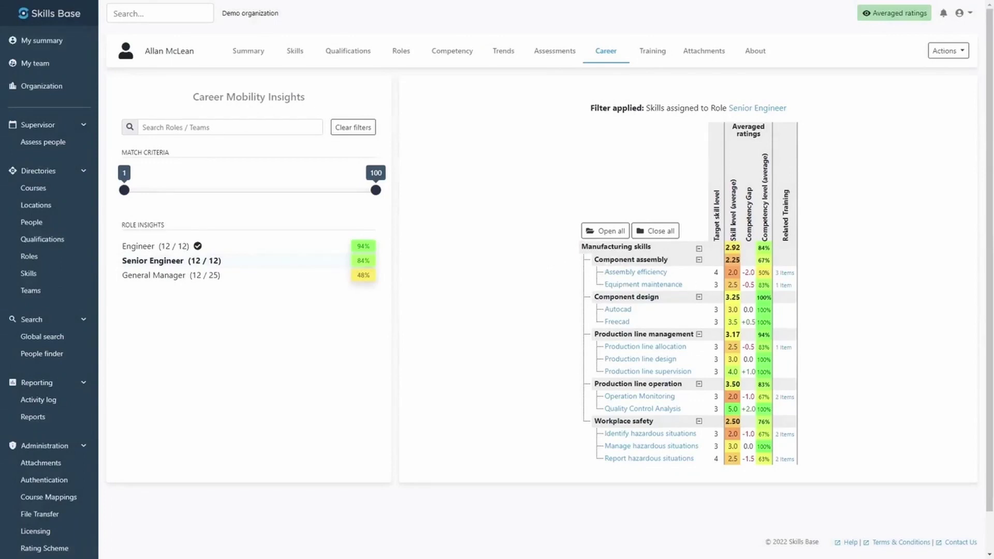
click(788, 349)
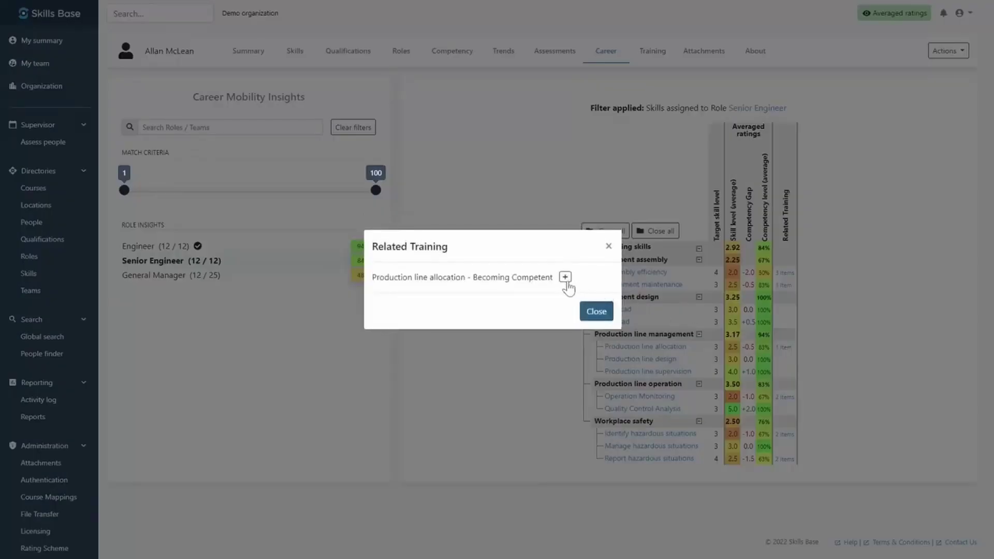
click(534, 335)
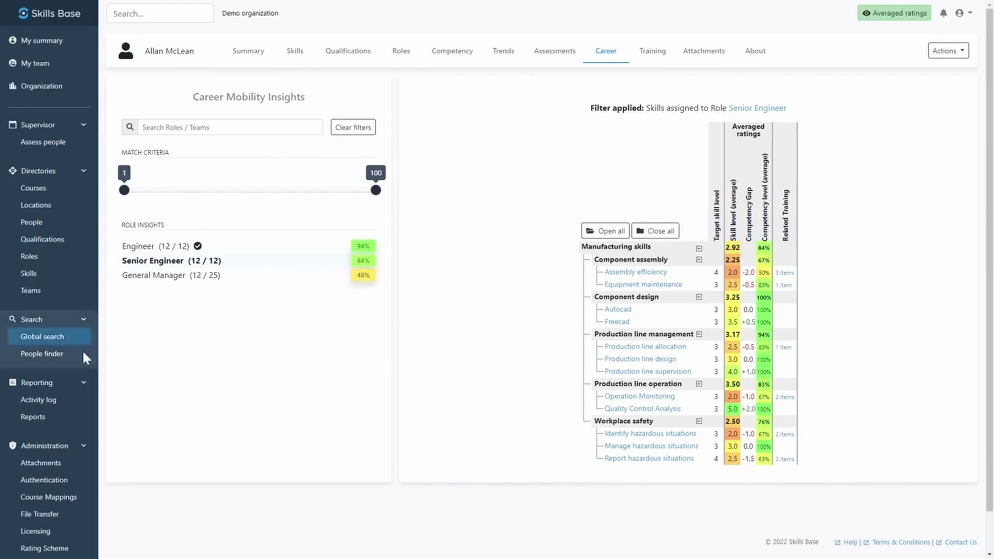
click(44, 424)
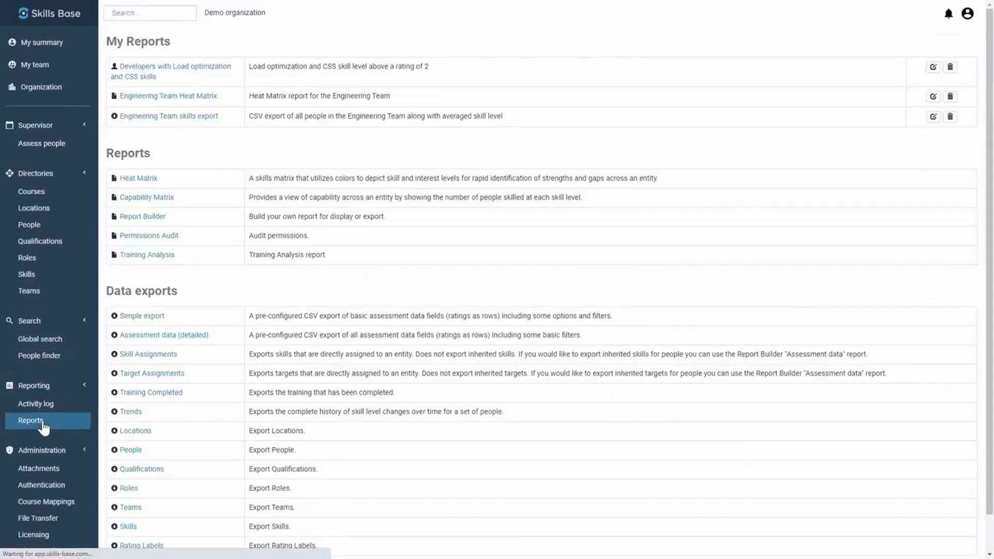
- Run a Capability Matrix report filtered to the Engineer role
click(158, 200)
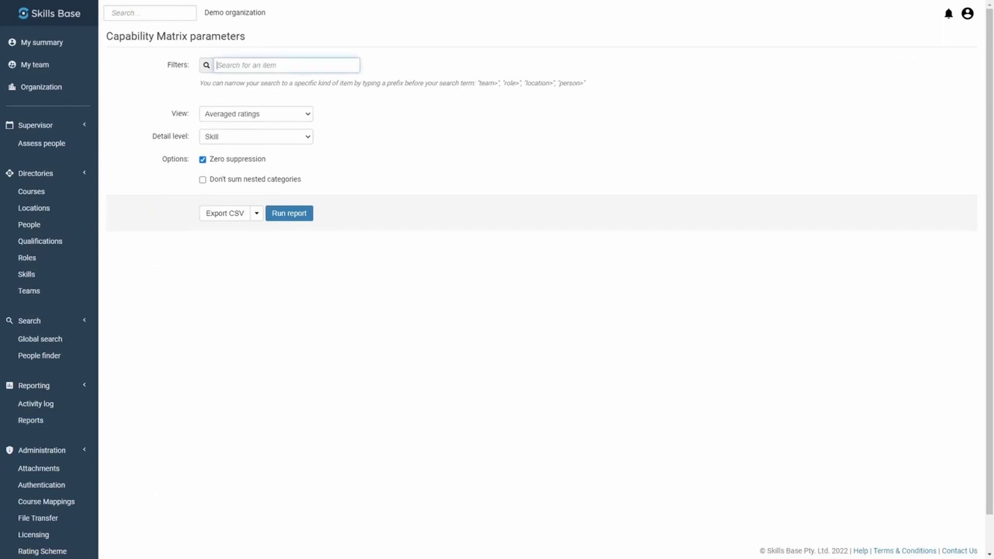
text(eng)
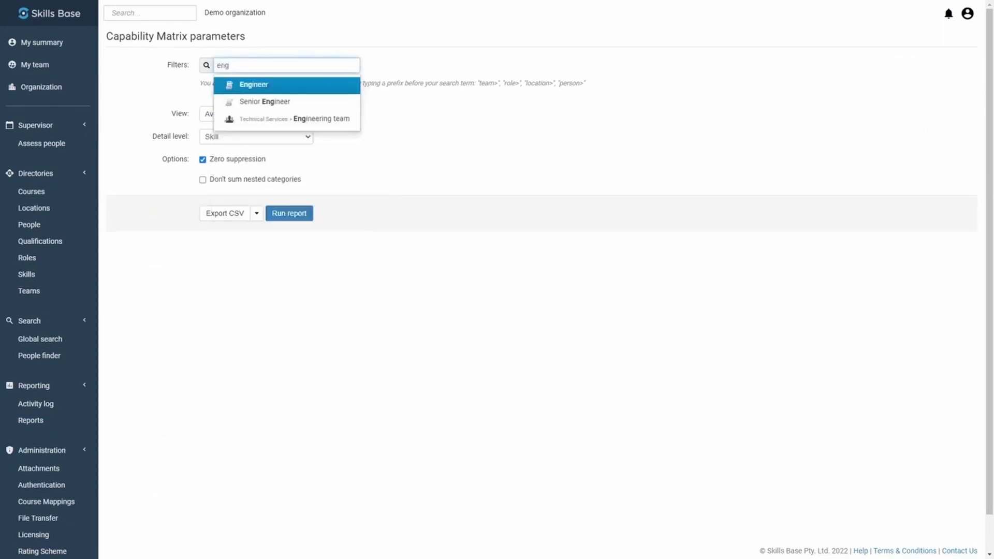
click(271, 91)
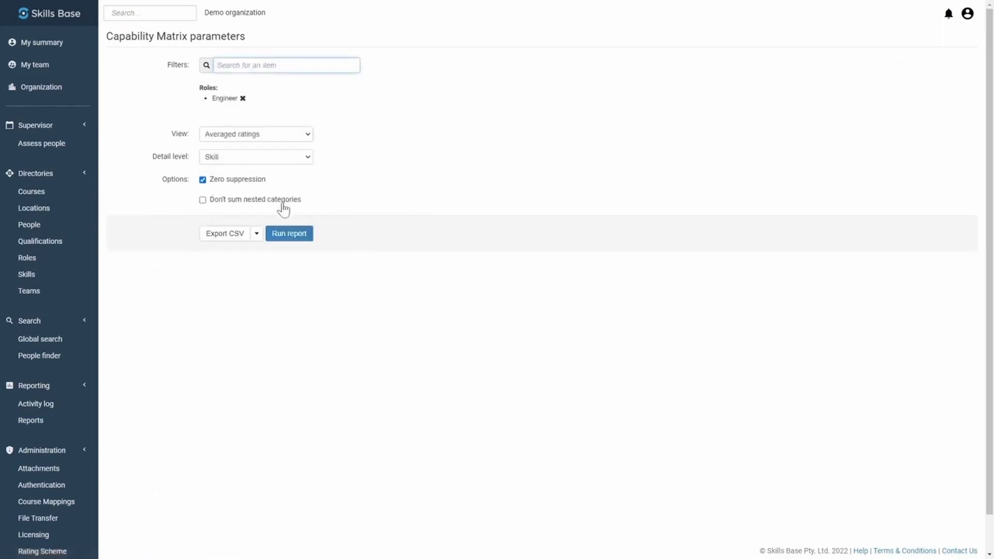
click(286, 236)
- Review the skill-level counts, briefly highlighting the Production line supervision total
mouse_move(506, 138)
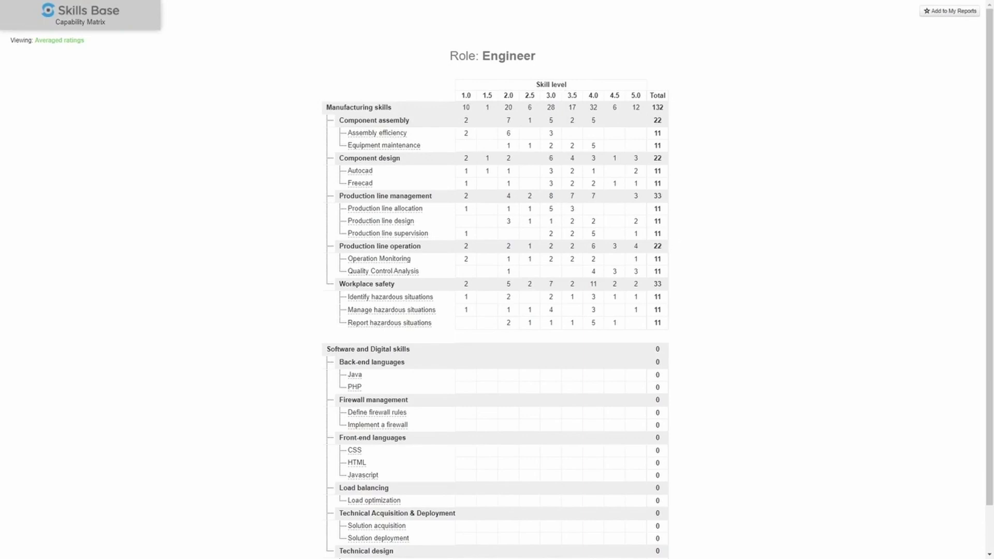
double_click(658, 234)
mouse_move(426, 240)
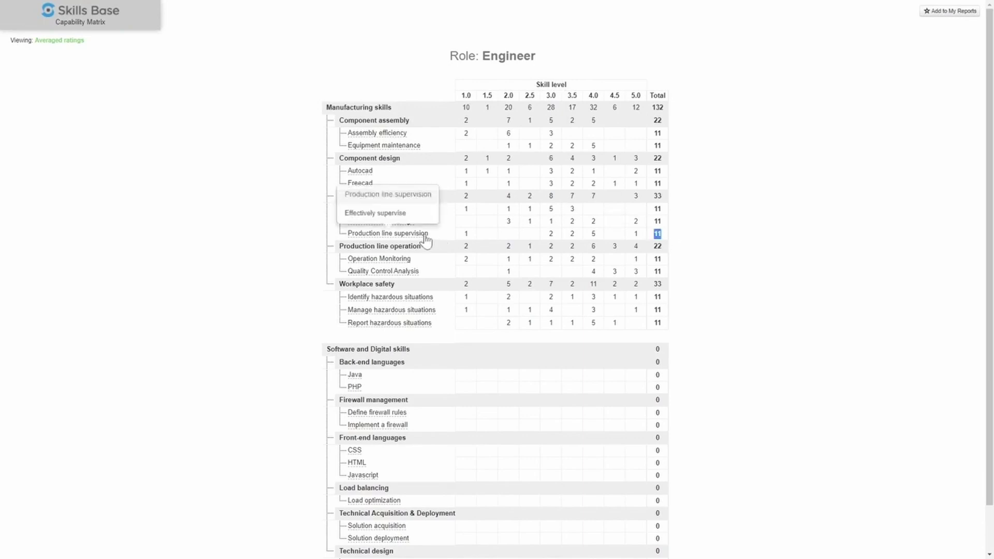
click(634, 239)
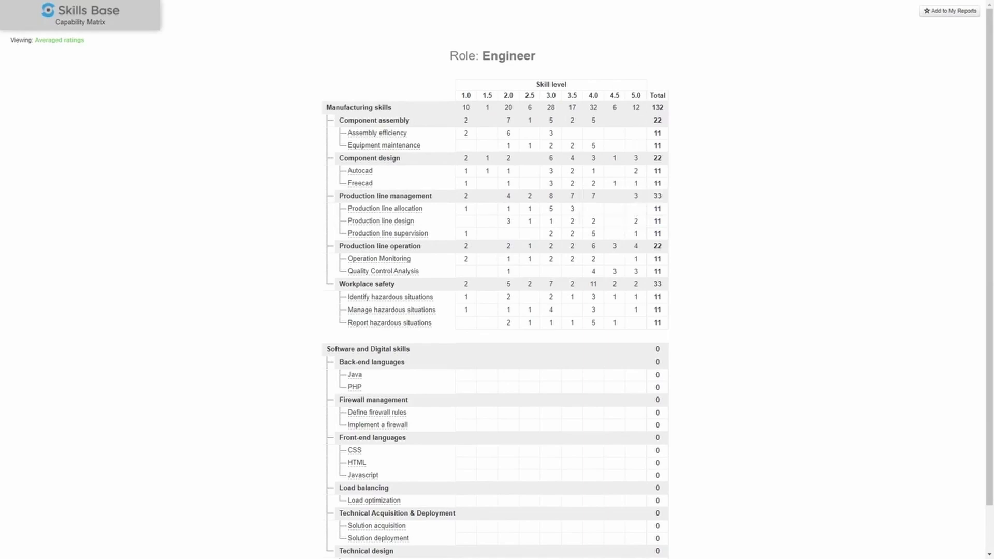
mouse_move(421, 240)
mouse_move(595, 237)
mouse_move(471, 236)
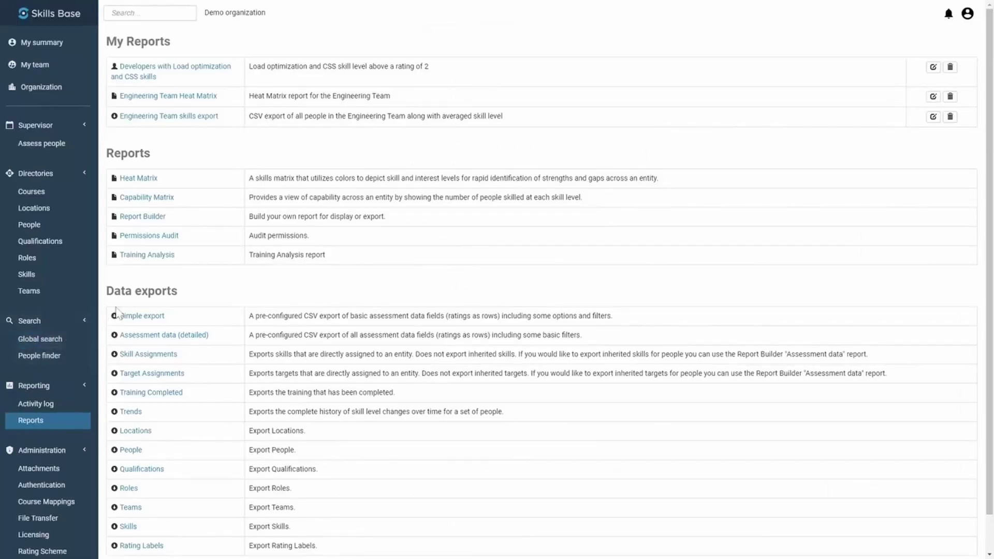
- Set up a Report Builder report on Assessment data (ratings as rows) filtered to Engineer
click(143, 217)
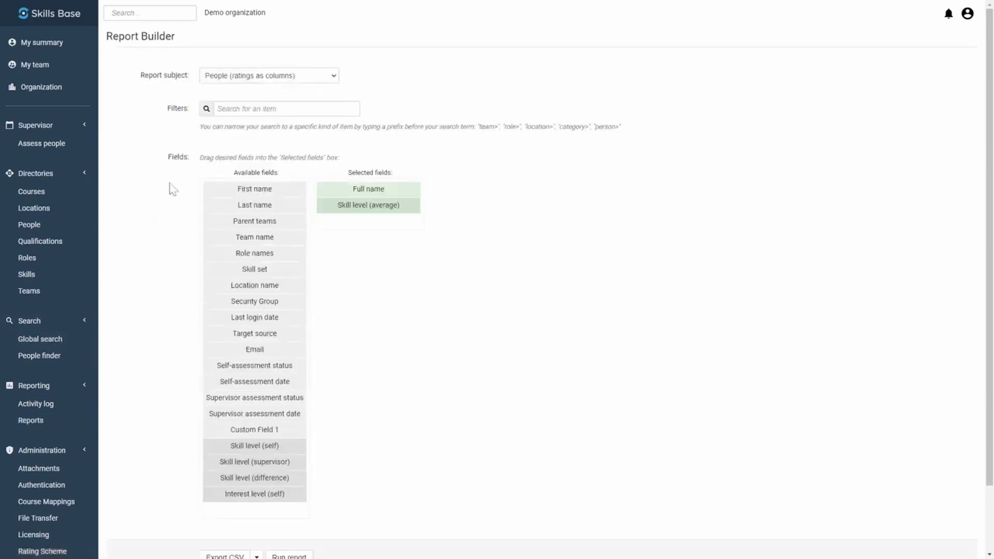
click(233, 78)
click(234, 98)
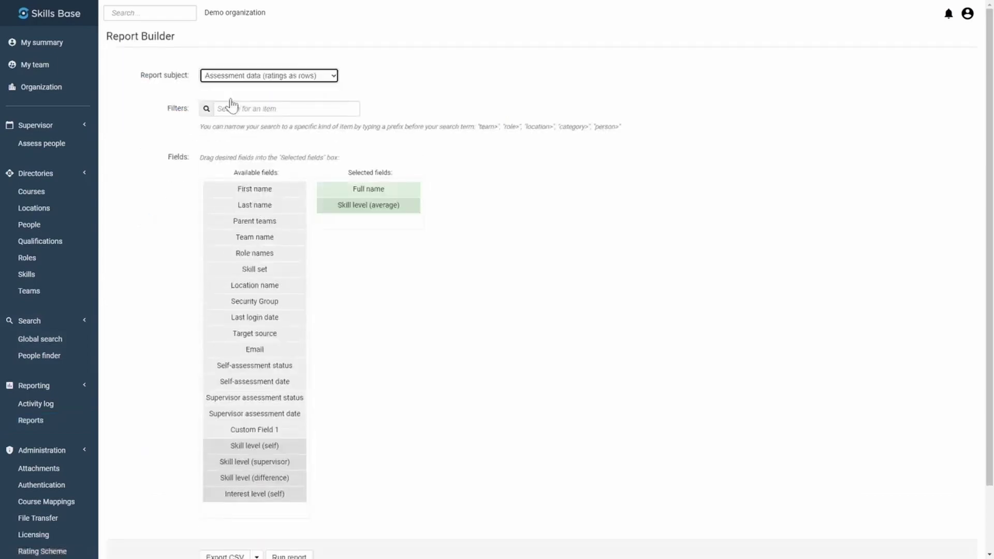
click(247, 110)
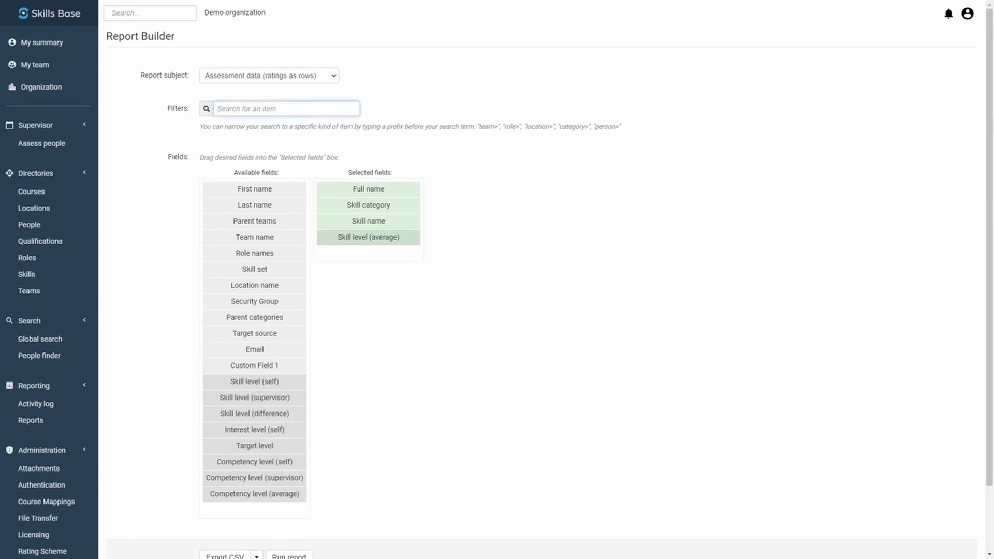
text(eng)
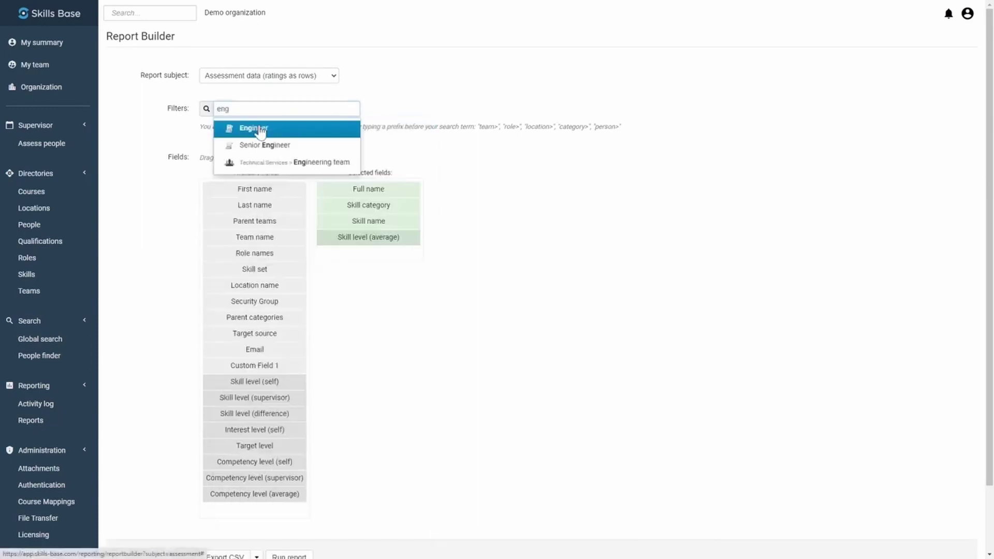
click(261, 129)
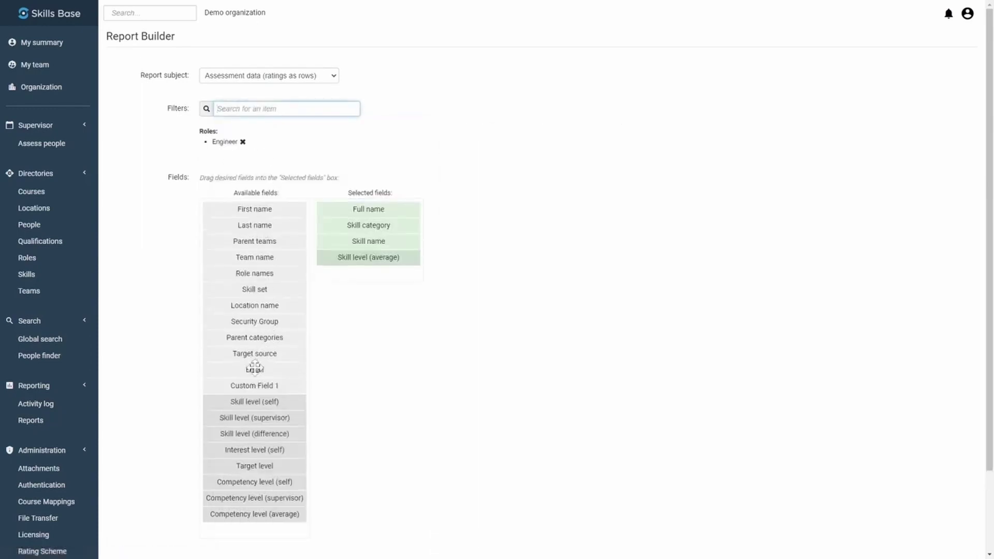
- Add Email and Target level as report columns and run the report
drag(254, 368, 378, 237)
drag(249, 450, 366, 275)
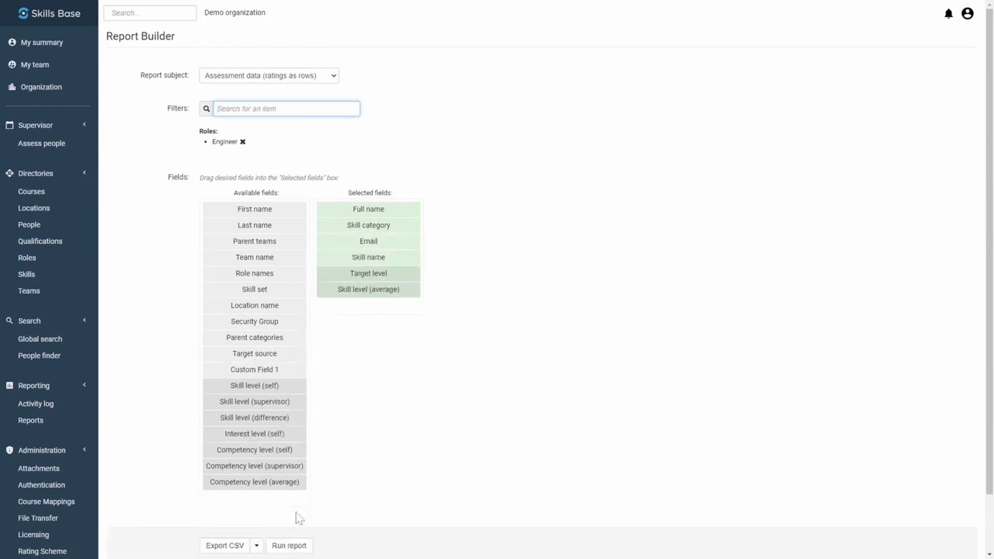
click(293, 545)
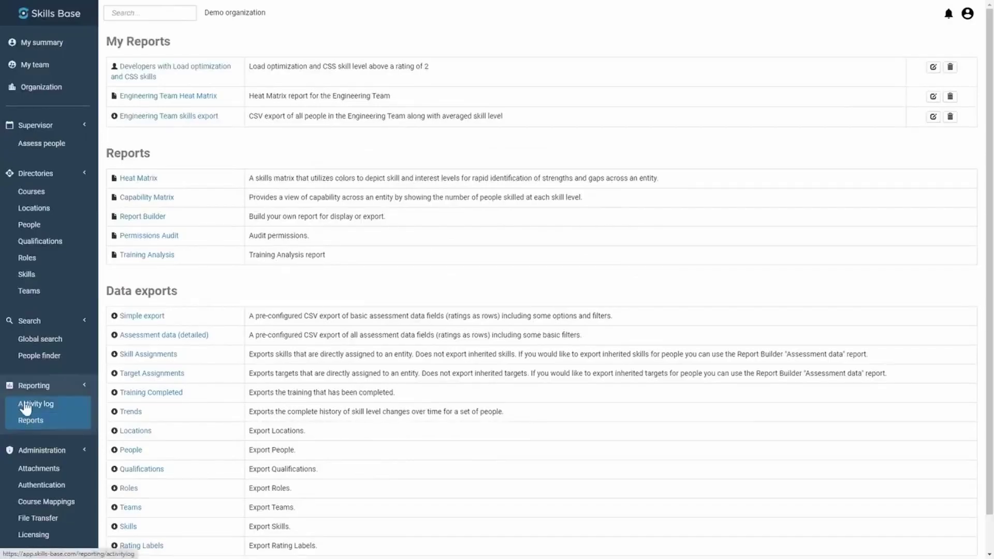
- Open the Senior Developer role's Analysis page from the Roles directory
click(51, 269)
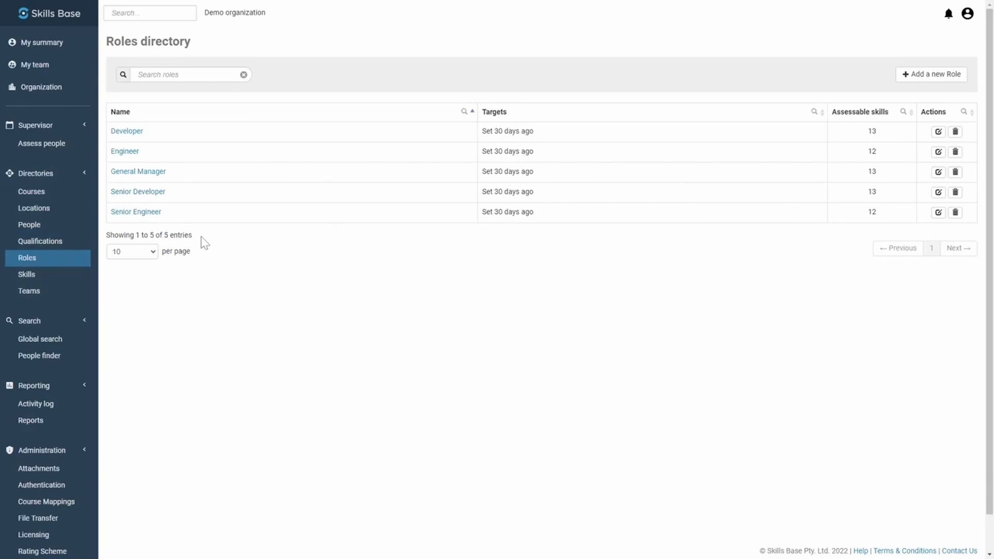
click(151, 199)
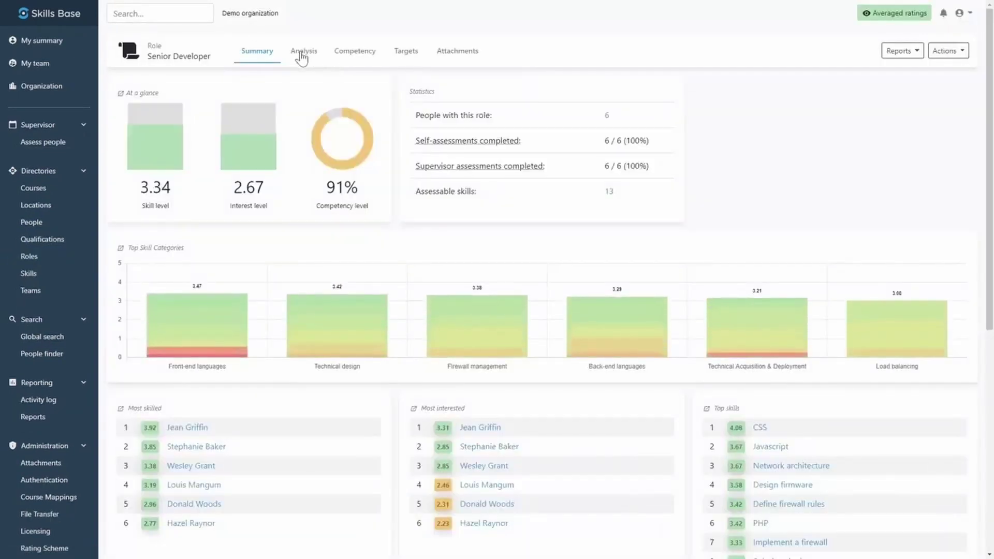
click(300, 53)
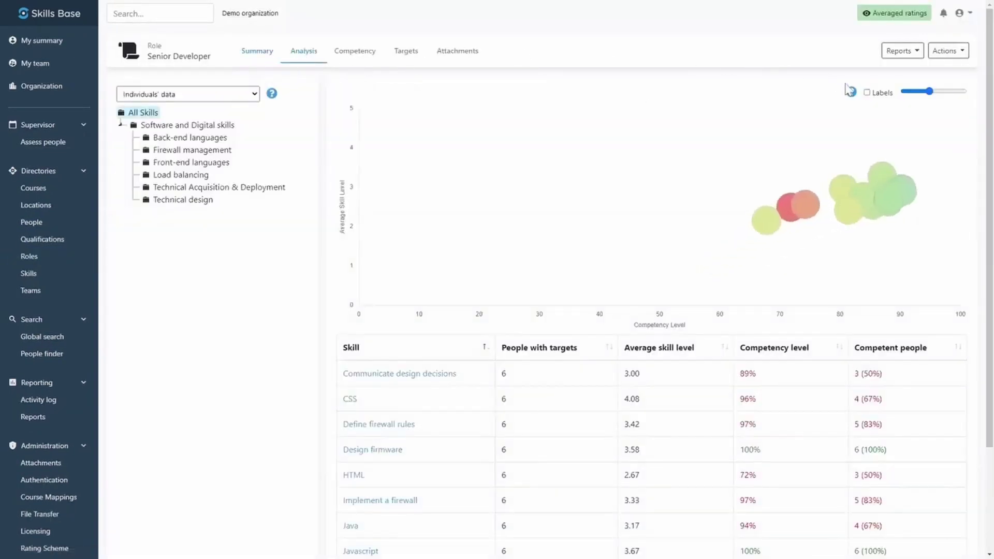
- Inspect the bubble chart and skills table, noting Communicate design decisions' 3.00 average
mouse_move(925, 165)
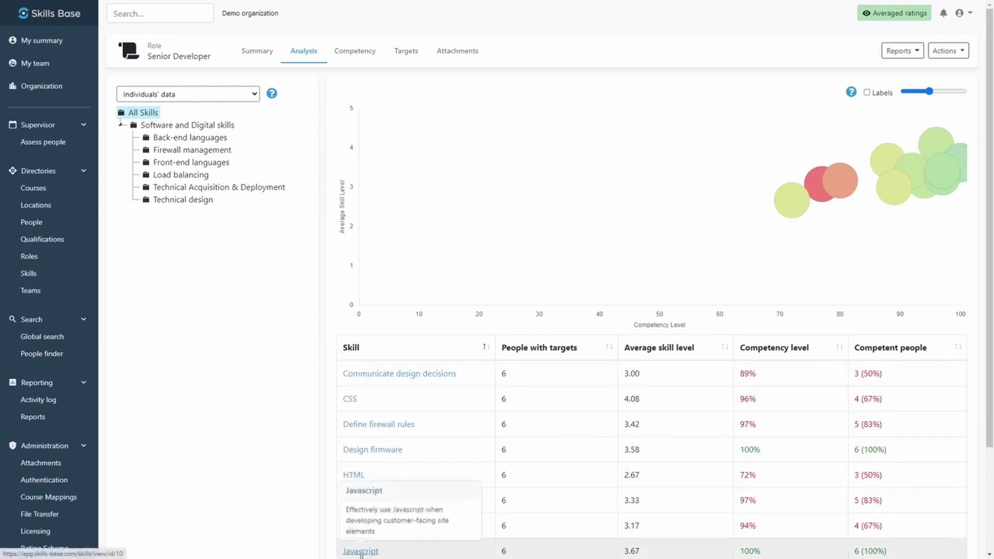
double_click(192, 56)
triple_click(192, 56)
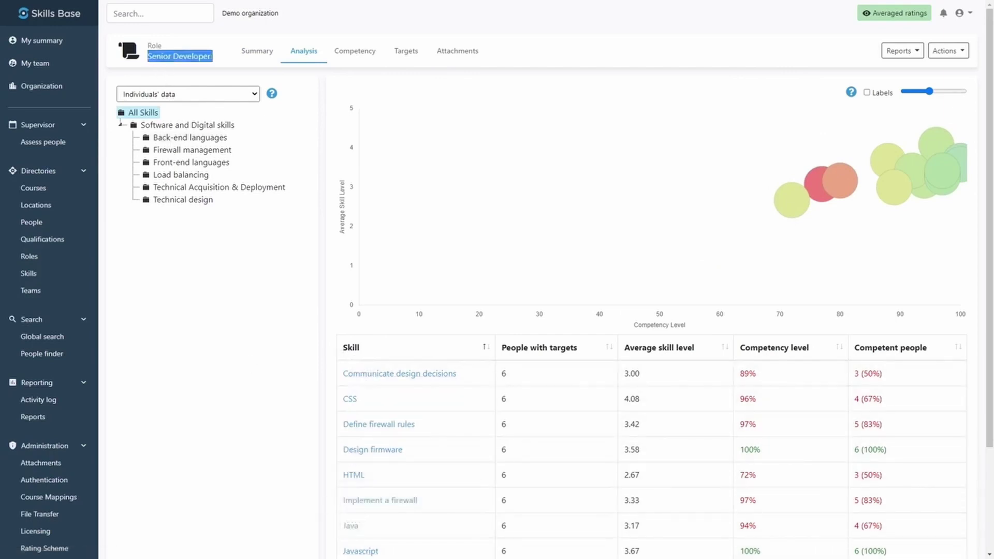
click(318, 158)
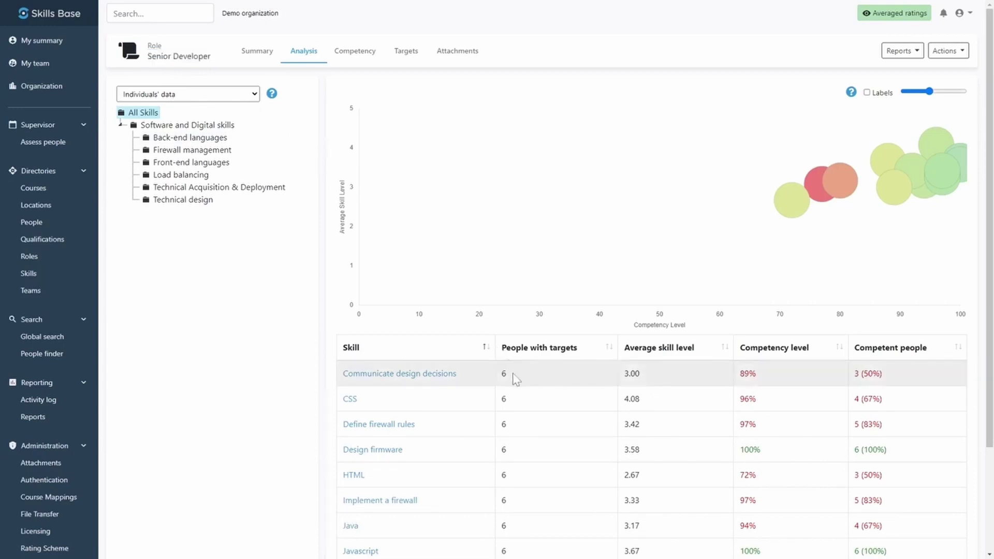
mouse_move(445, 375)
double_click(631, 373)
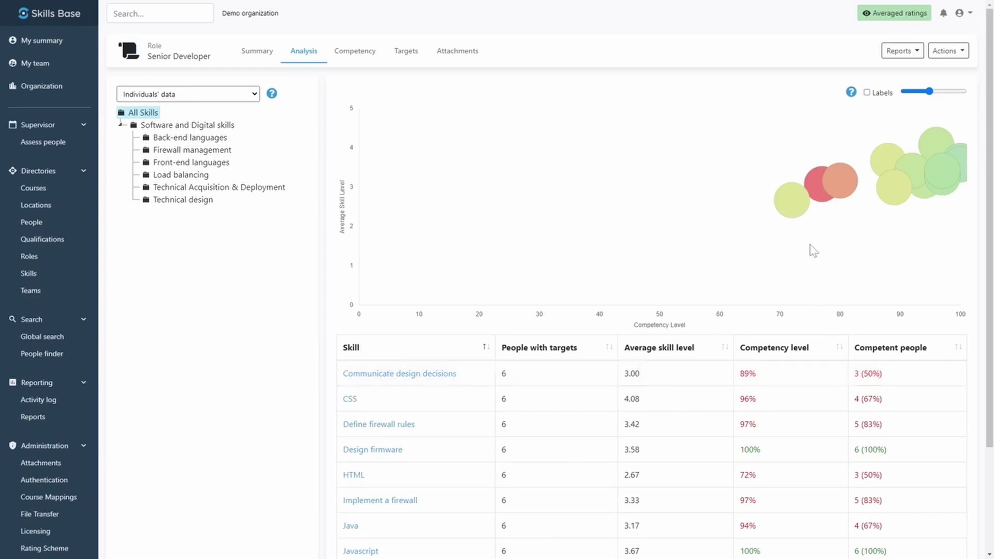
mouse_move(794, 214)
mouse_move(853, 98)
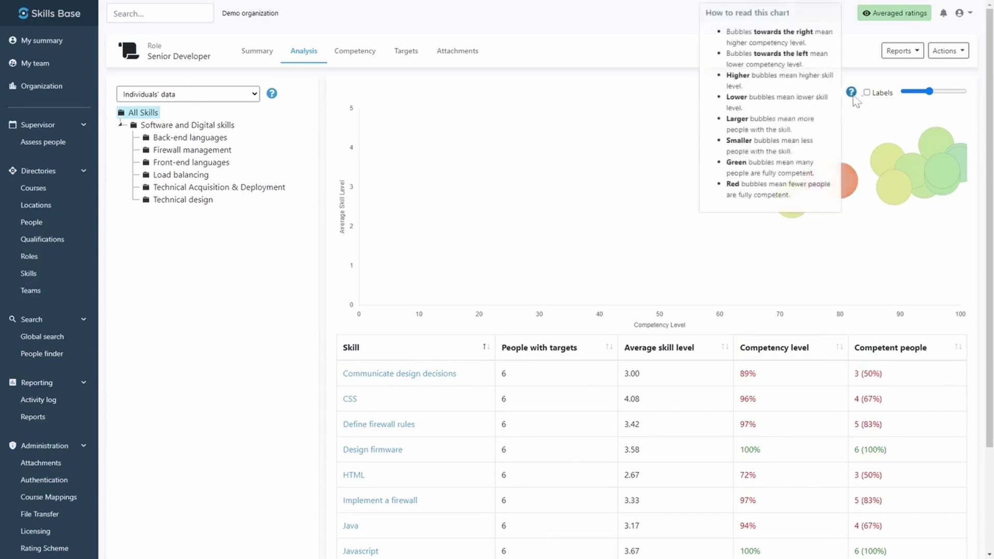